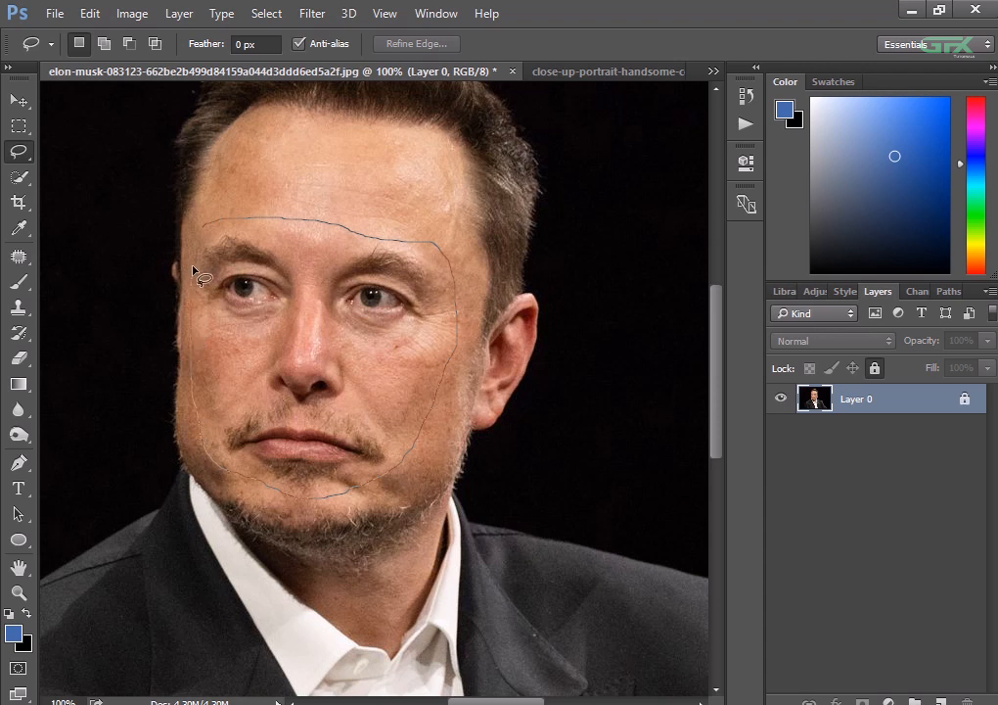
- Outline the face from above the eyebrows to the chin with the Lasso and copy it from the unlocked photo layer to a new layer
{"action": "left_click_drag", "start_coordinate": [201, 237], "coordinate": [218, 237]}
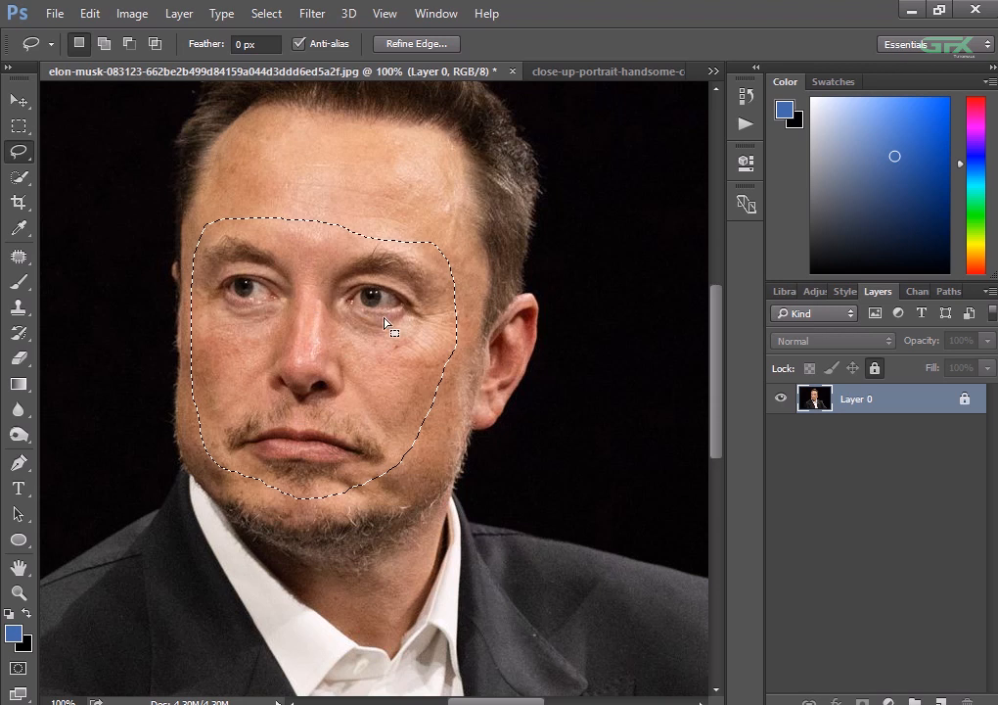
{"action": "left_click", "coordinate": [961, 400]}
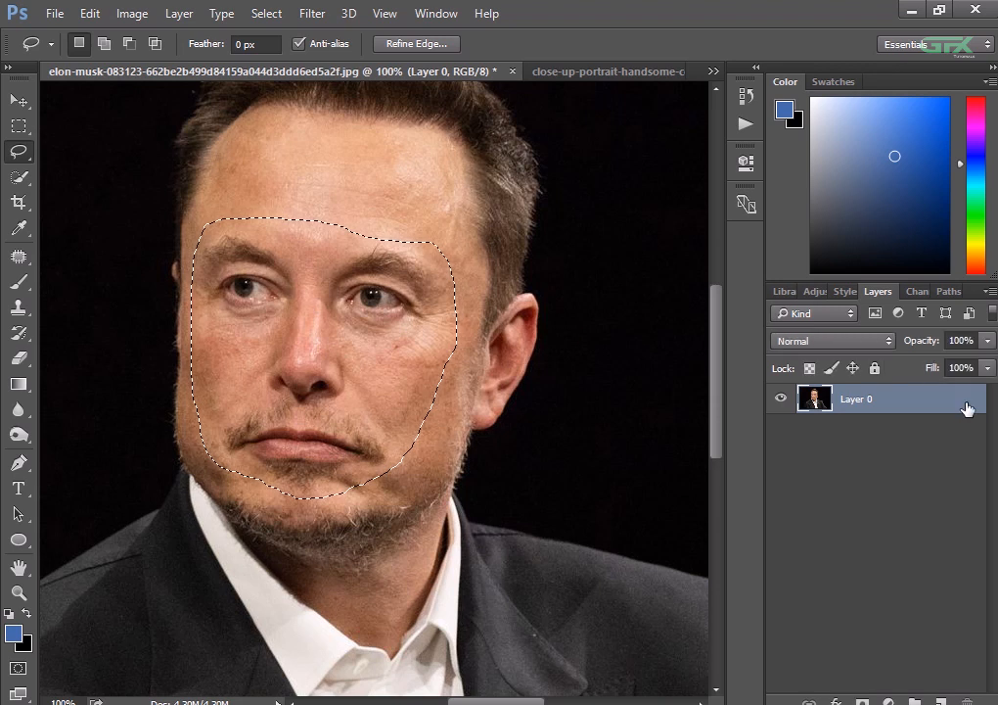
{"action": "key", "text": "ctrl+j"}
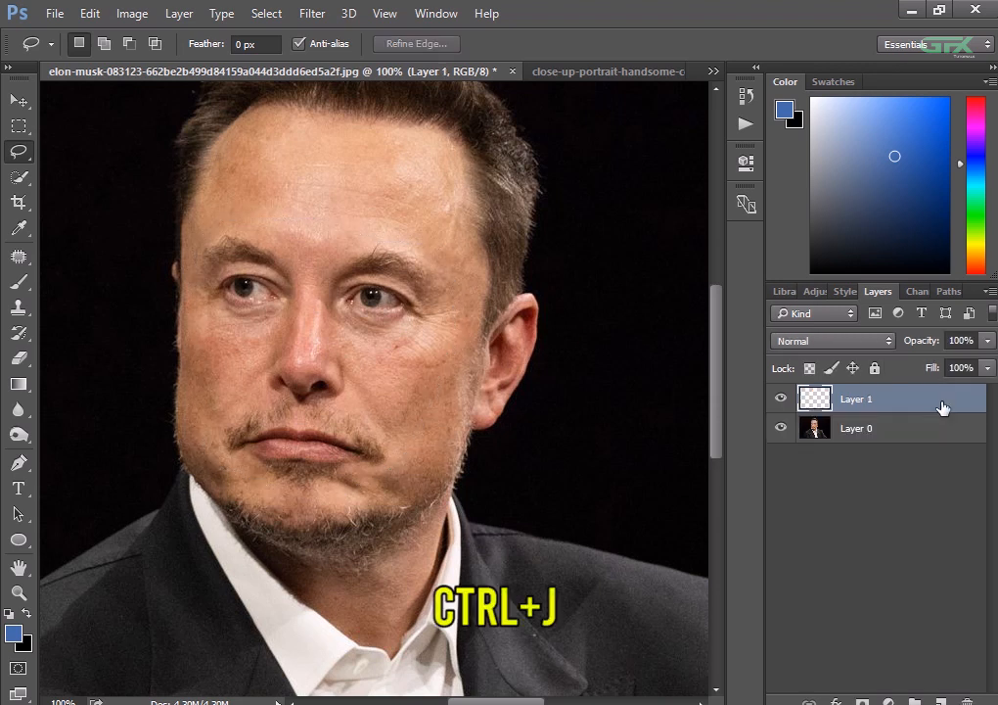
{"action": "left_click", "coordinate": [781, 428]}
{"action": "left_click", "coordinate": [781, 429]}
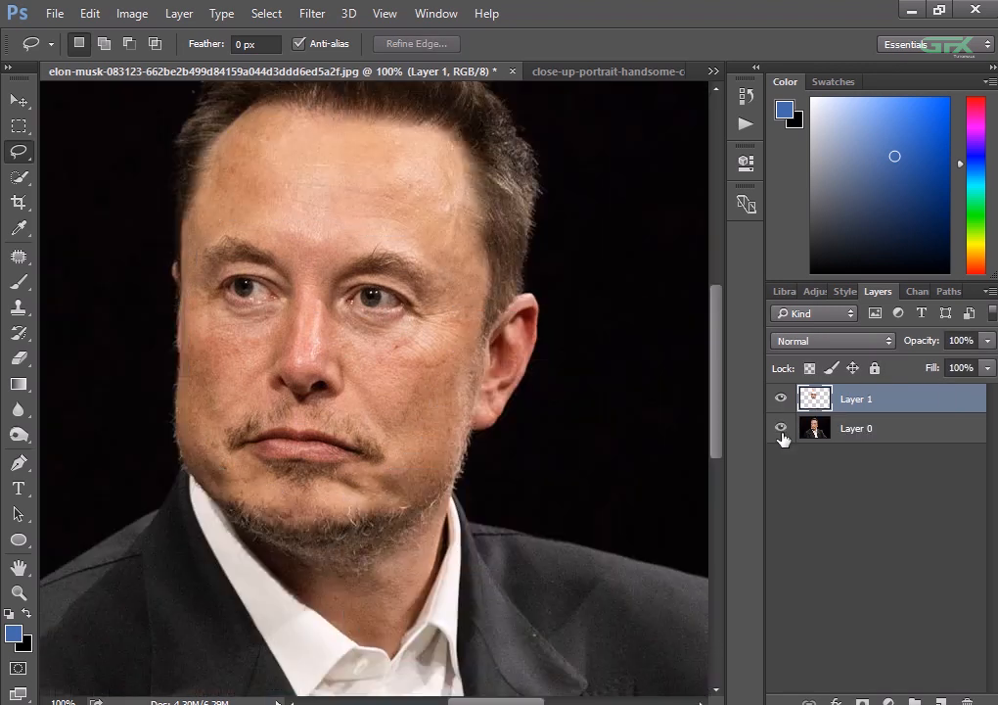
- Load the cut-out face layer's outline as a selection and copy its contents
{"action": "left_click", "coordinate": [815, 399], "text": "ctrl"}
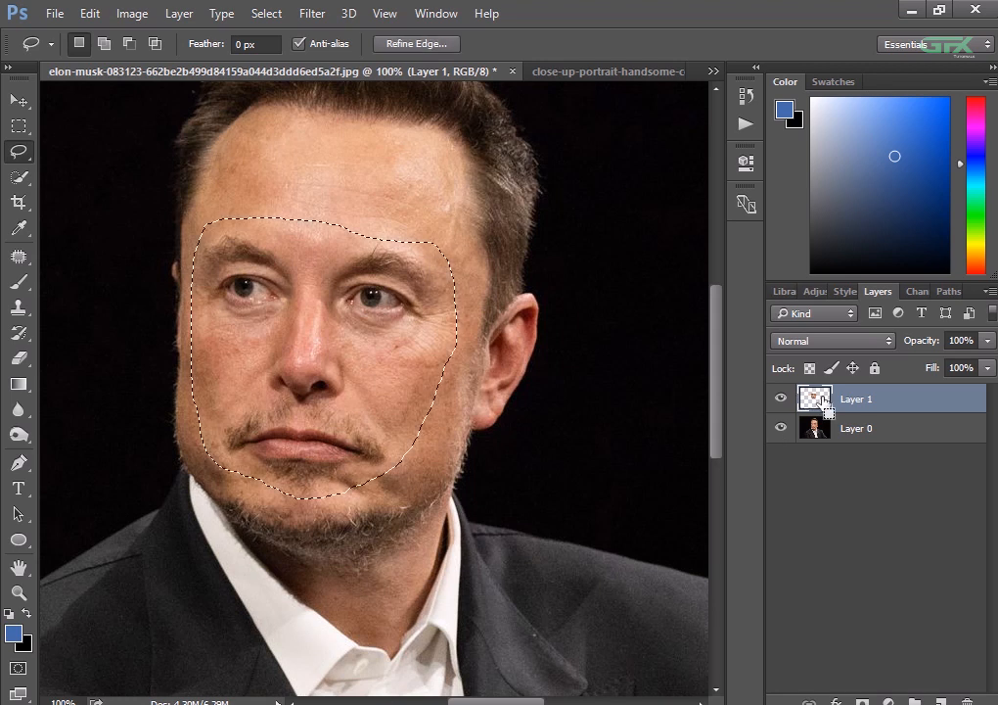
{"action": "left_click", "coordinate": [89, 13]}
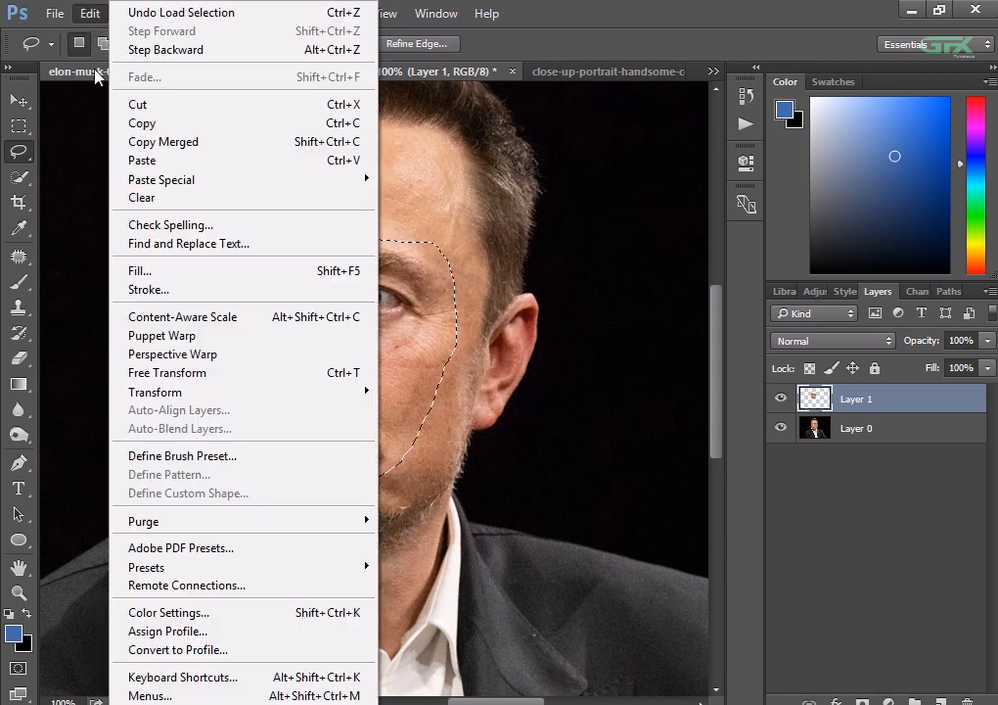
{"action": "left_click", "coordinate": [122, 126]}
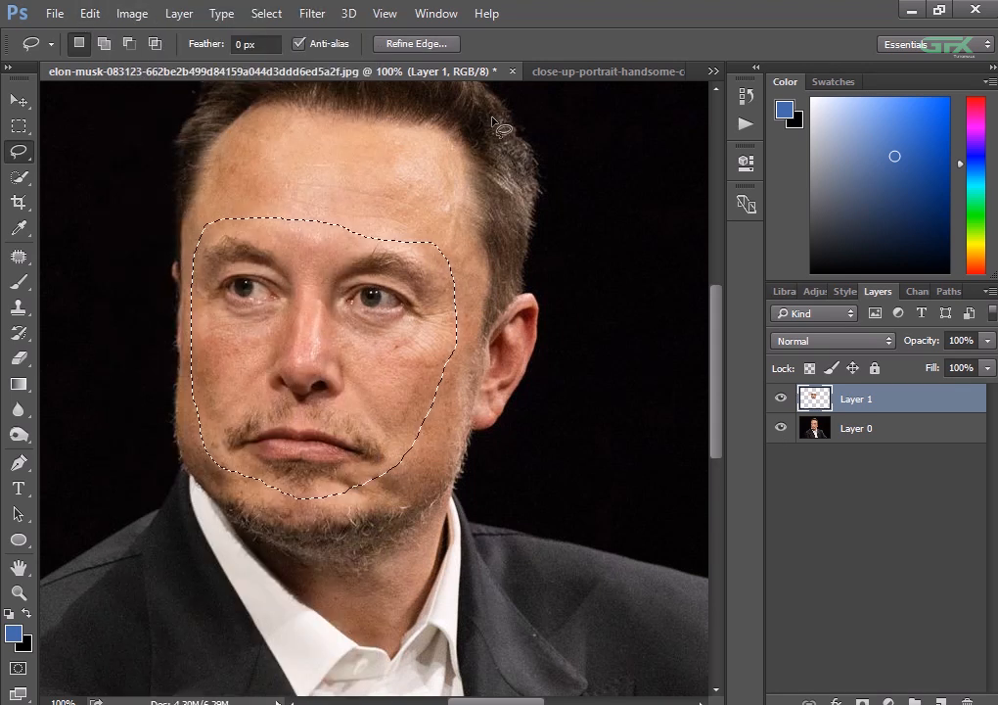
- Switch to the portrait of the young man in the white T-shirt and duplicate its Background layer
{"action": "left_click", "coordinate": [545, 77]}
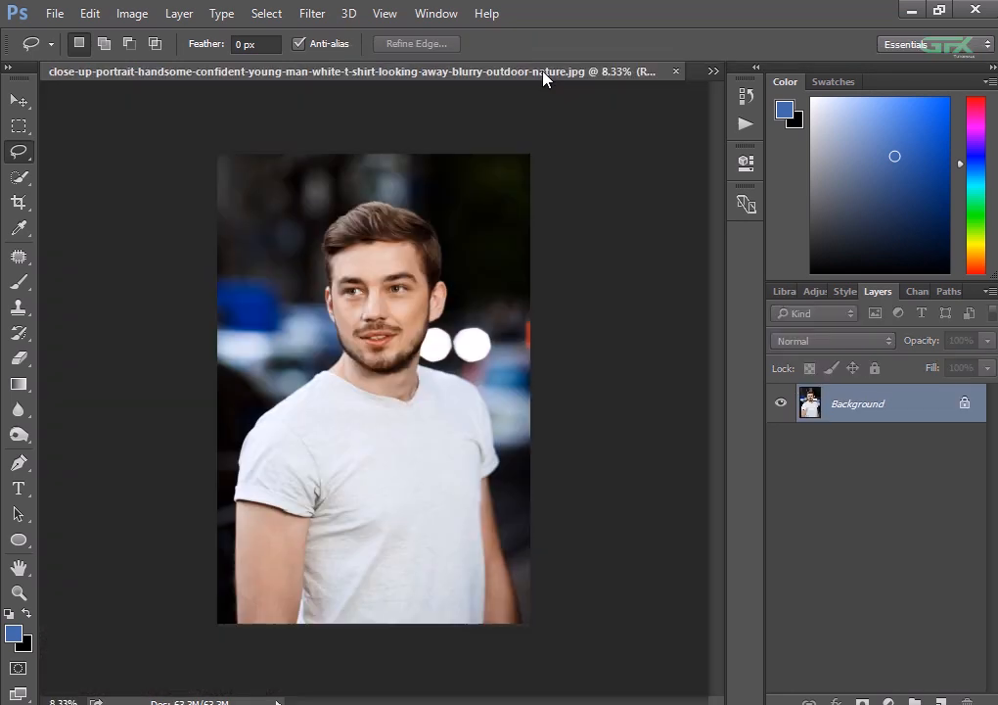
{"action": "key", "text": "ctrl+plus"}
{"action": "scroll", "coordinate": [397, 349], "scroll_direction": "up", "scroll_amount": 2}
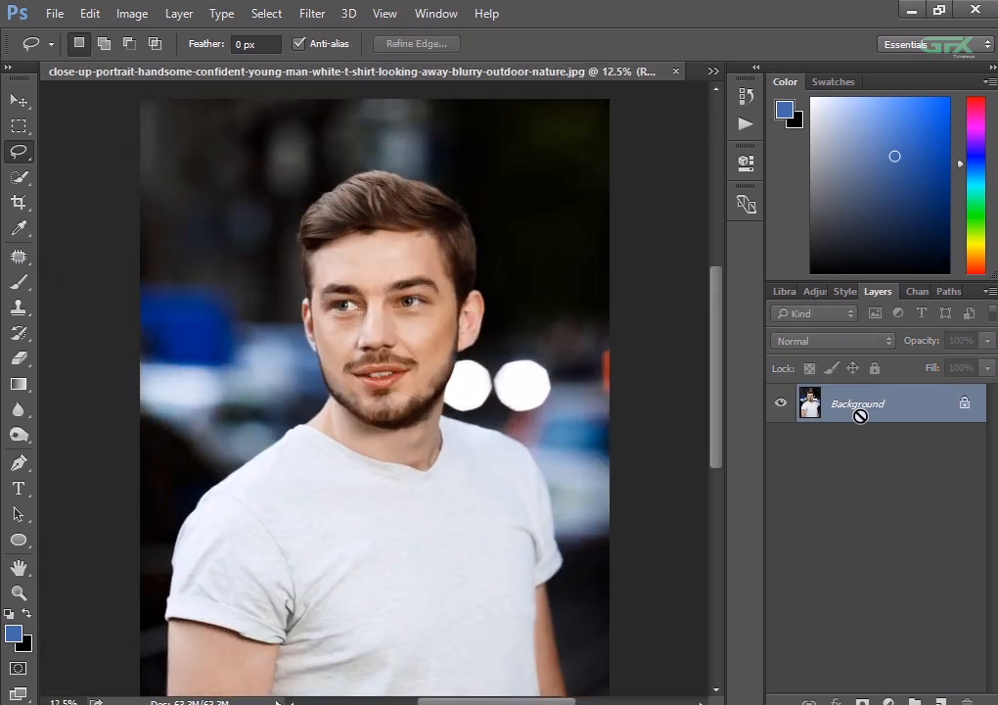
{"action": "key", "text": "ctrl+j"}
{"action": "key", "text": "ctrl+plus"}
{"action": "key", "text": "ctrl+plus"}
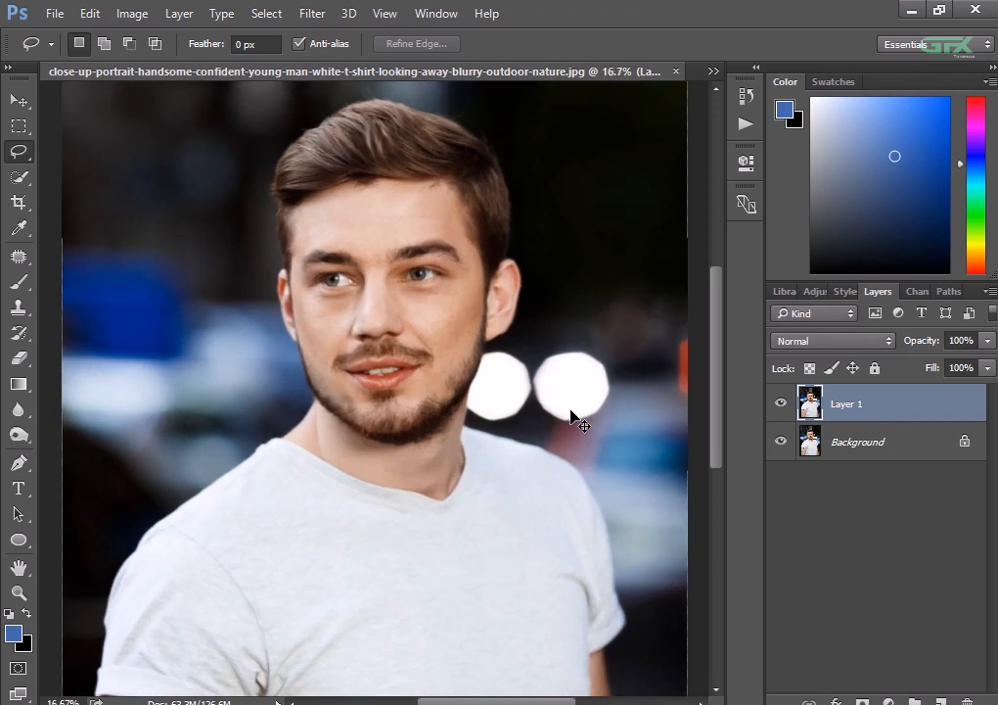
{"action": "left_click_drag", "start_coordinate": [469, 330], "coordinate": [466, 377]}
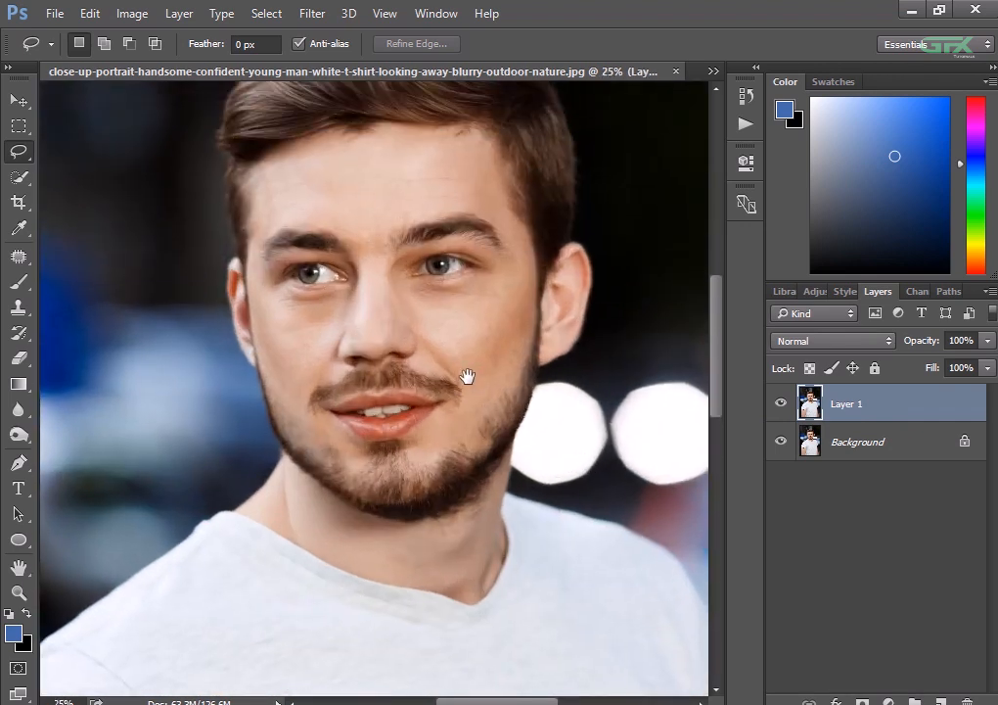
- Paste the copied face into the young man's portrait as a new layer
{"action": "left_click", "coordinate": [89, 13]}
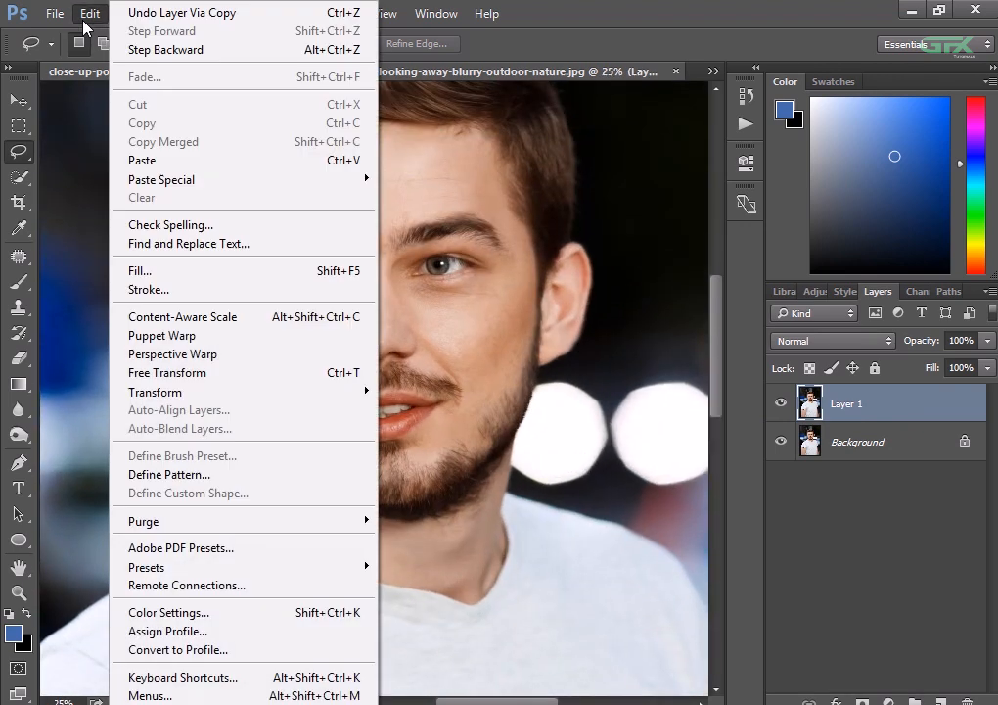
{"action": "left_click", "coordinate": [146, 159]}
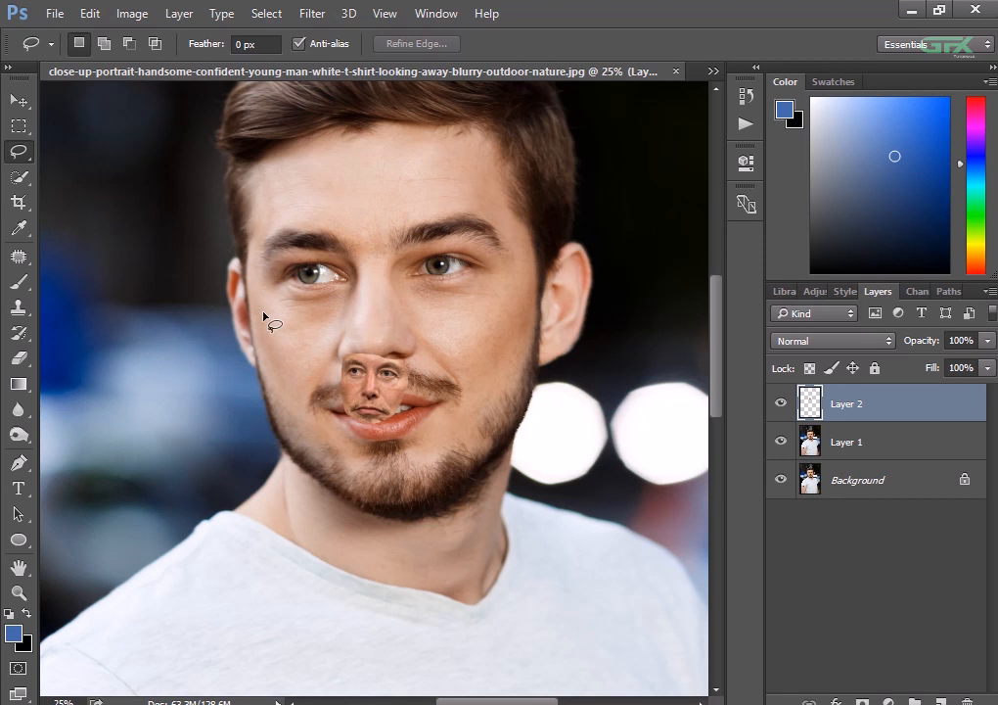
{"action": "left_click", "coordinate": [19, 100]}
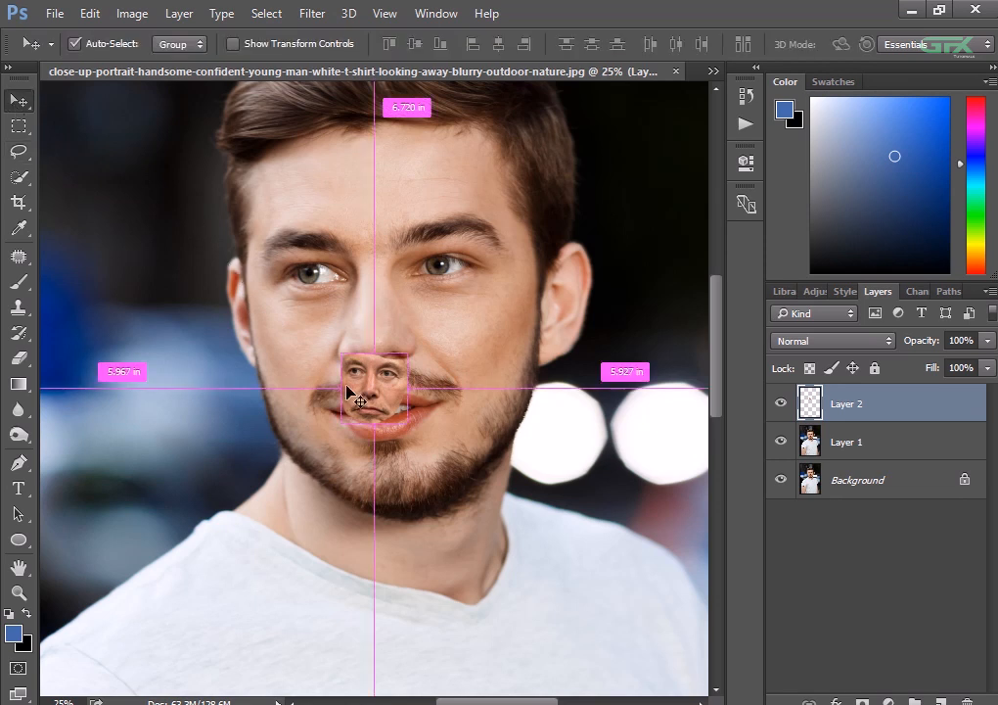
{"action": "left_click_drag", "start_coordinate": [372, 404], "coordinate": [374, 405]}
- Free-transform the pasted face to about 372% scale and -8.19° rotation, placing it over the young man's facial features
{"action": "key", "text": "ctrl+t"}
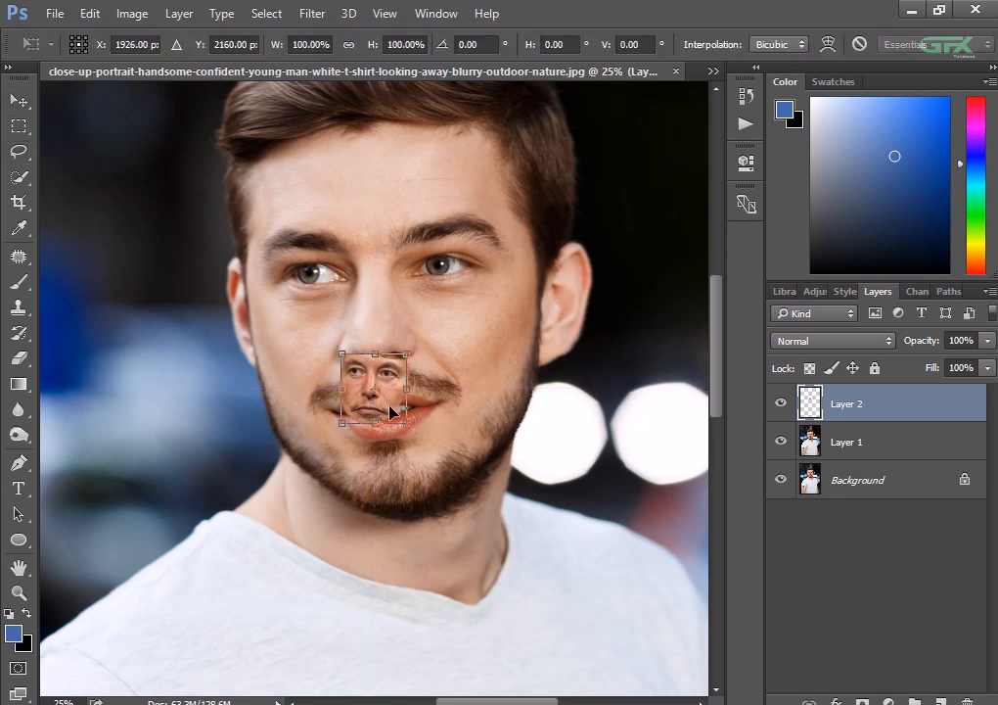
{"action": "left_click_drag", "start_coordinate": [426, 433], "coordinate": [424, 364]}
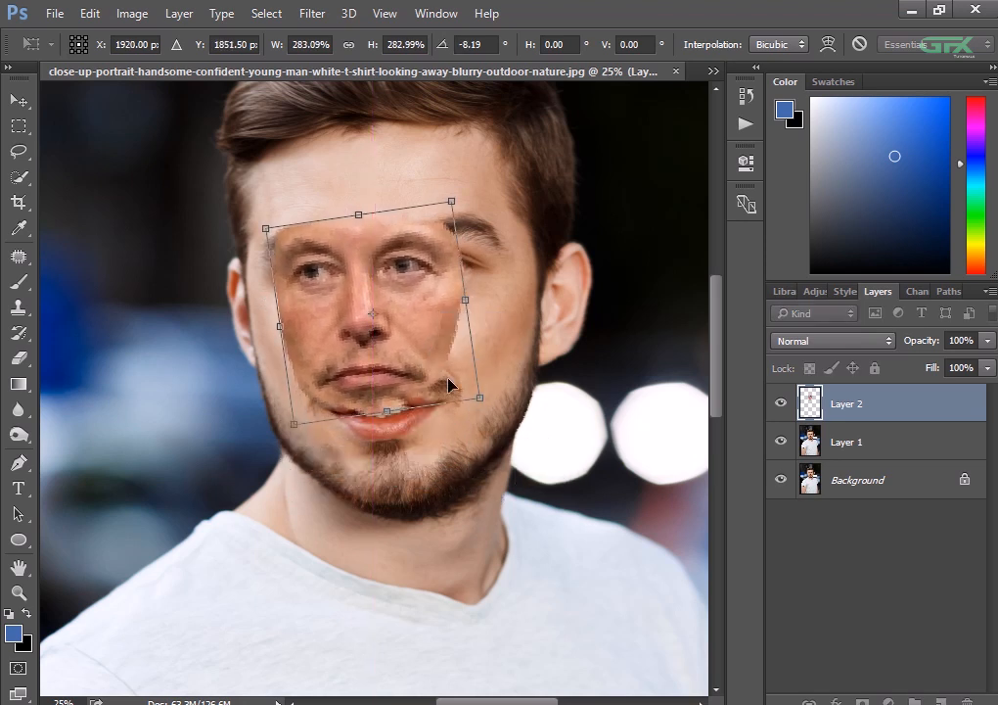
{"action": "left_click_drag", "start_coordinate": [477, 399], "coordinate": [512, 424]}
{"action": "left_click_drag", "start_coordinate": [410, 388], "coordinate": [433, 401]}
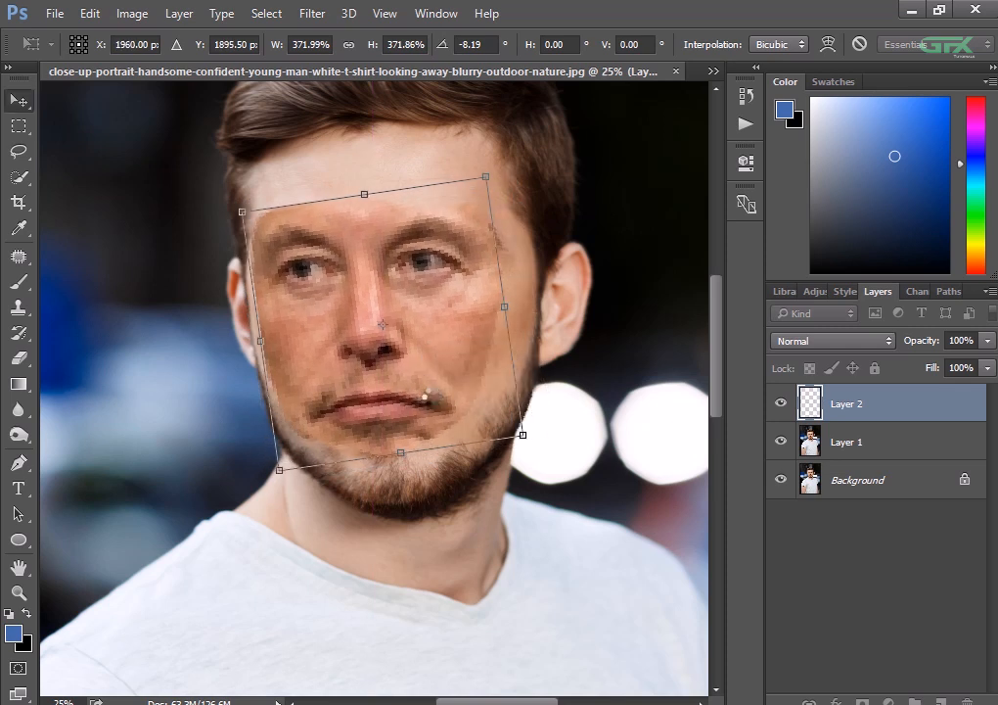
{"action": "key", "text": "Return"}
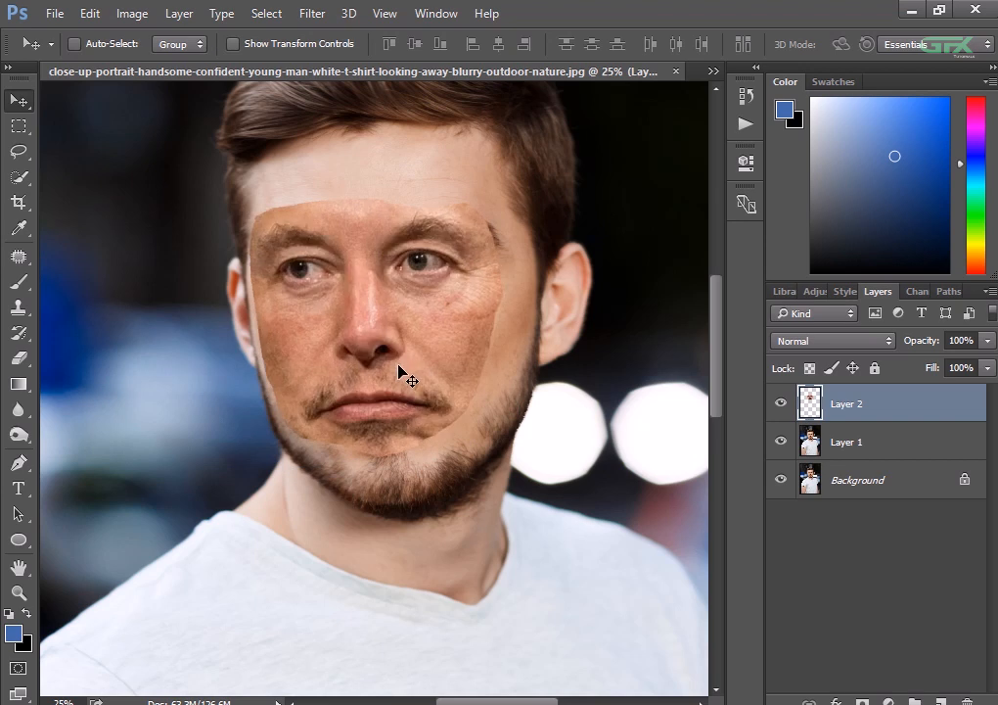
- Lower the pasted face layer's opacity to 45% and nudge it so its eyes, nose and mouth align with the face beneath
{"action": "left_click_drag", "start_coordinate": [414, 371], "coordinate": [407, 372]}
{"action": "key", "text": "ctrl+plus"}
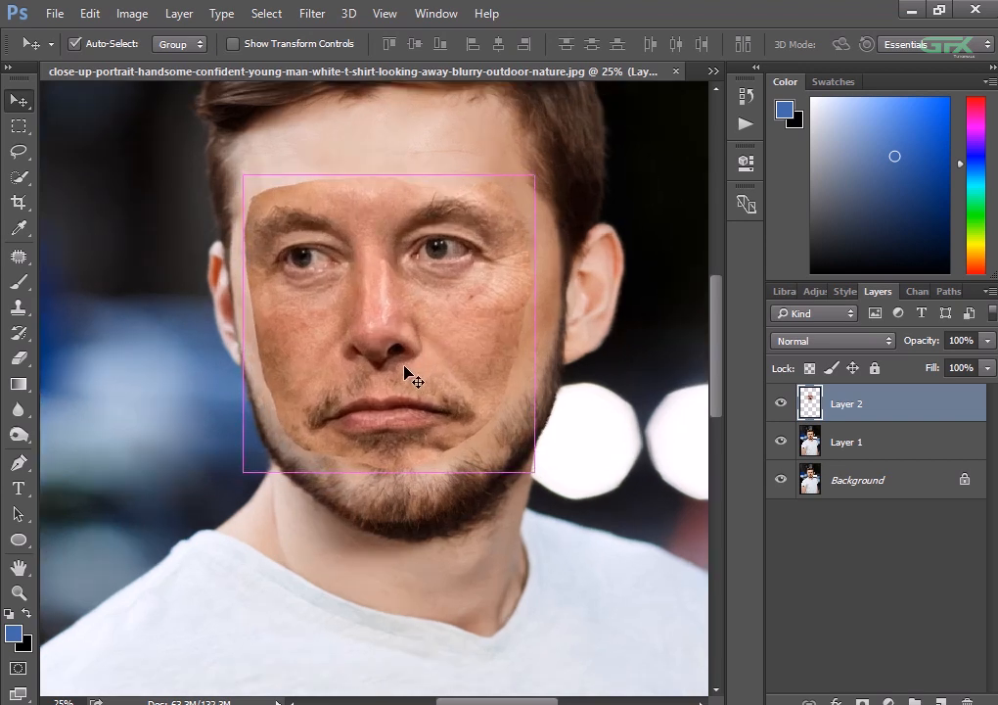
{"action": "key", "text": "ctrl+plus"}
{"action": "scroll", "coordinate": [408, 372], "scroll_direction": "up", "scroll_amount": 1}
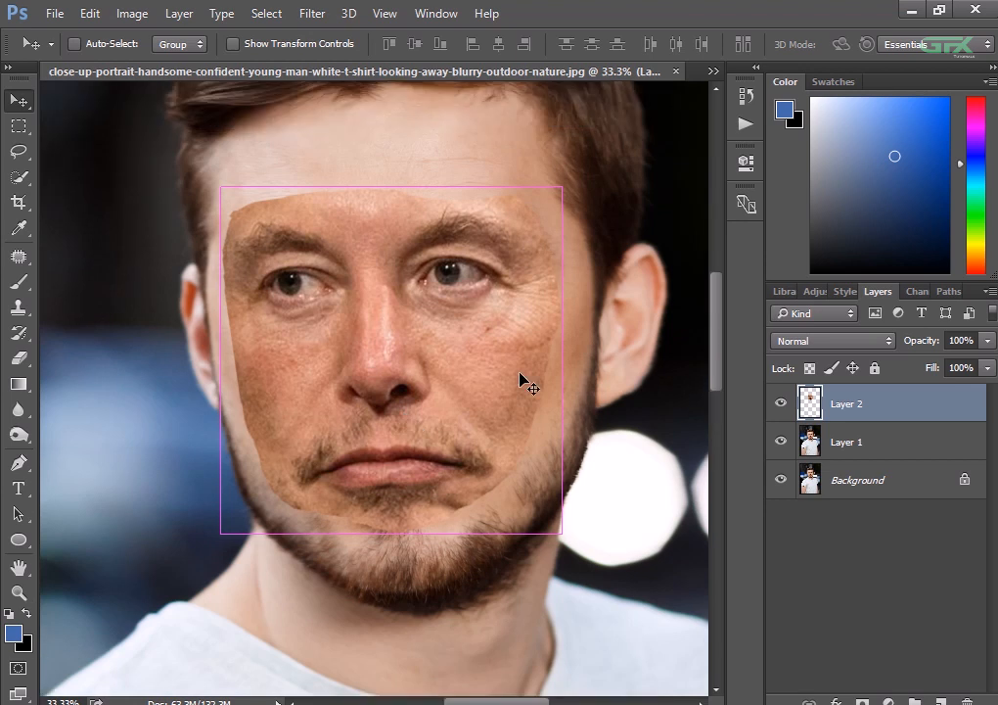
{"action": "left_click", "coordinate": [986, 340]}
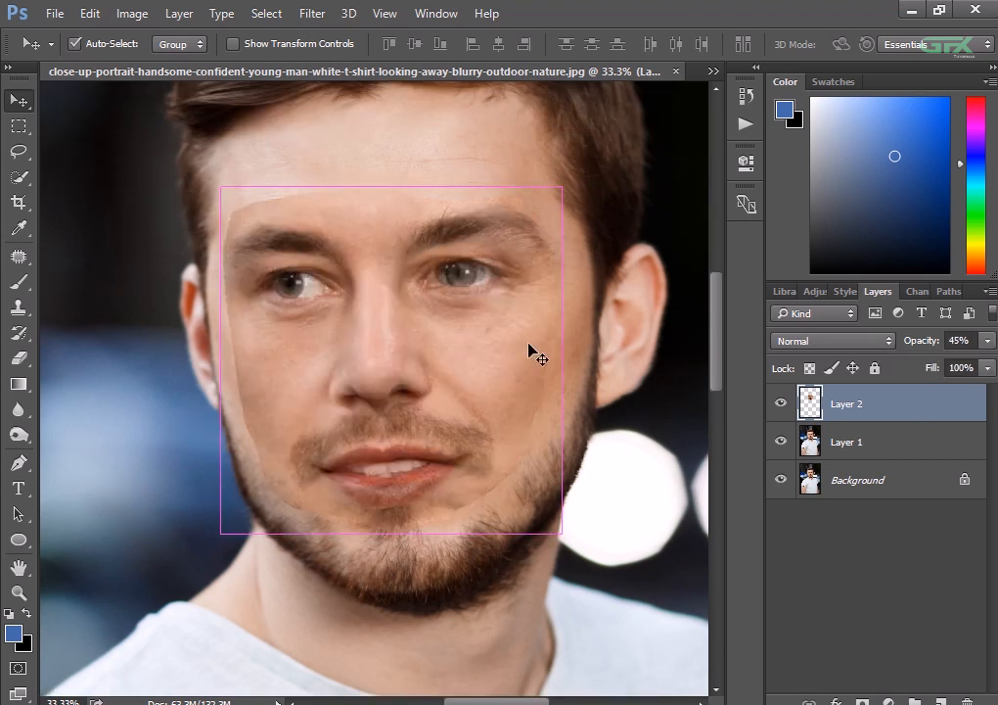
{"action": "key", "text": "ctrl+plus"}
{"action": "mouse_move", "coordinate": [517, 350]}
{"action": "left_mouse_down"}
{"action": "mouse_move", "coordinate": [546, 347]}
{"action": "mouse_move", "coordinate": [555, 359]}
{"action": "mouse_move", "coordinate": [535, 355]}
{"action": "left_mouse_up"}
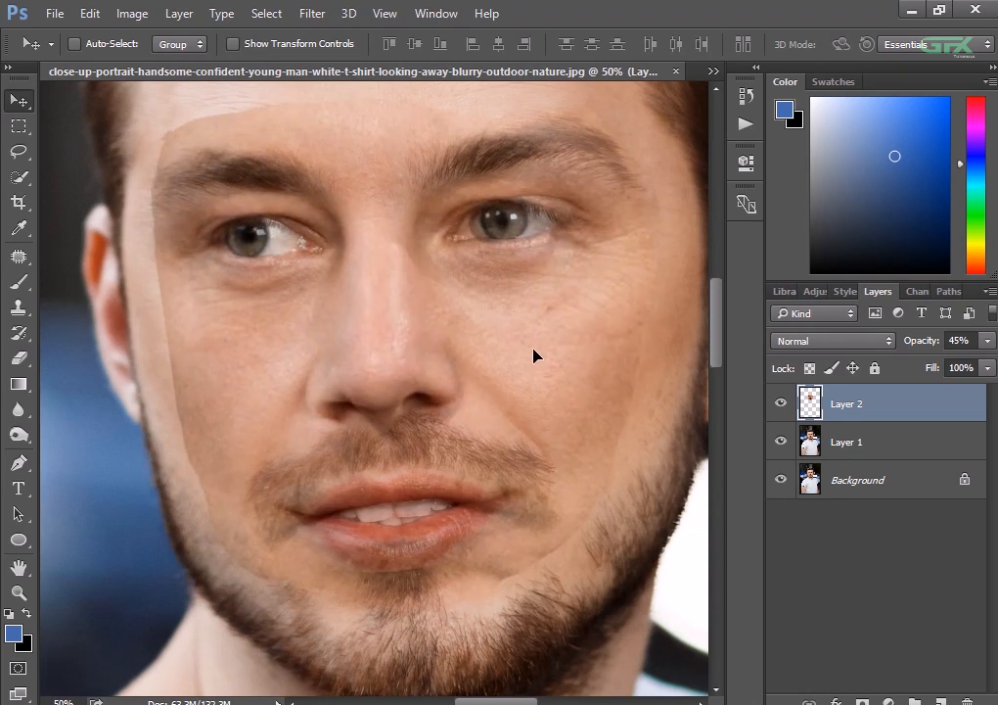
{"action": "left_click", "coordinate": [529, 355]}
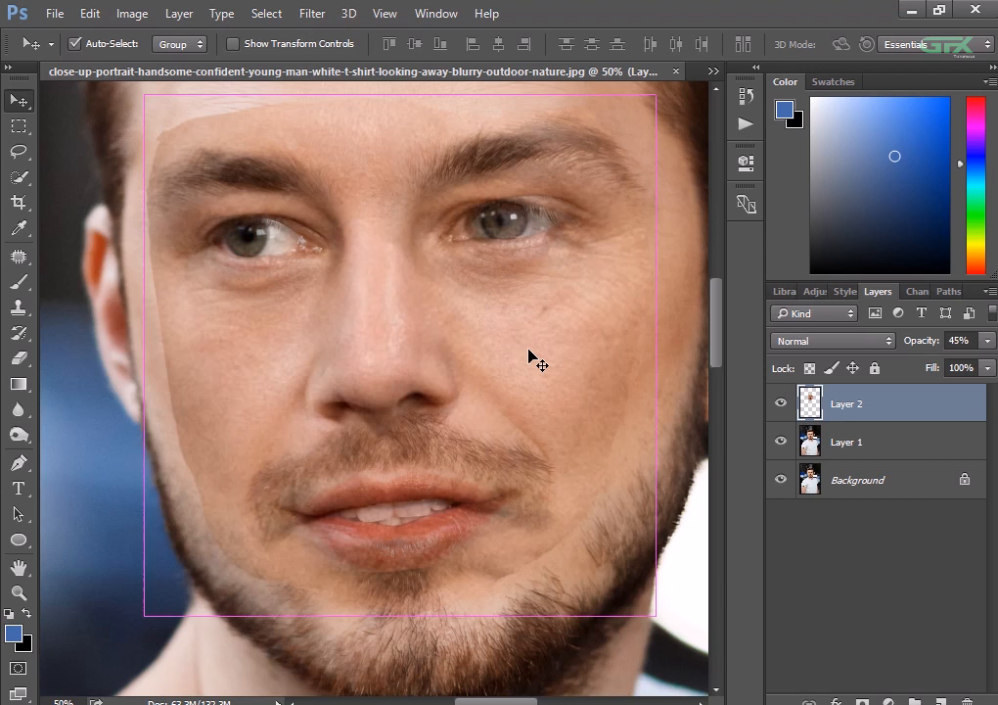
- Raise the pasted face layer's opacity to 99%
{"action": "key", "text": "ctrl+minus"}
{"action": "key", "text": "ctrl+minus"}
{"action": "left_click", "coordinate": [987, 341]}
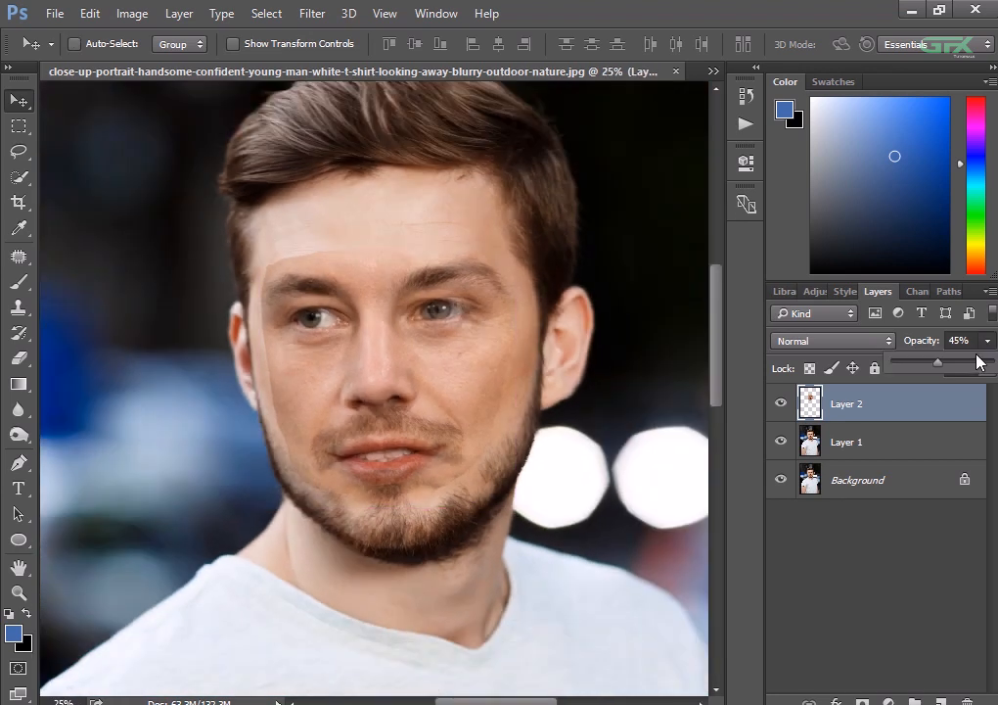
{"action": "left_click_drag", "start_coordinate": [976, 358], "coordinate": [987, 366]}
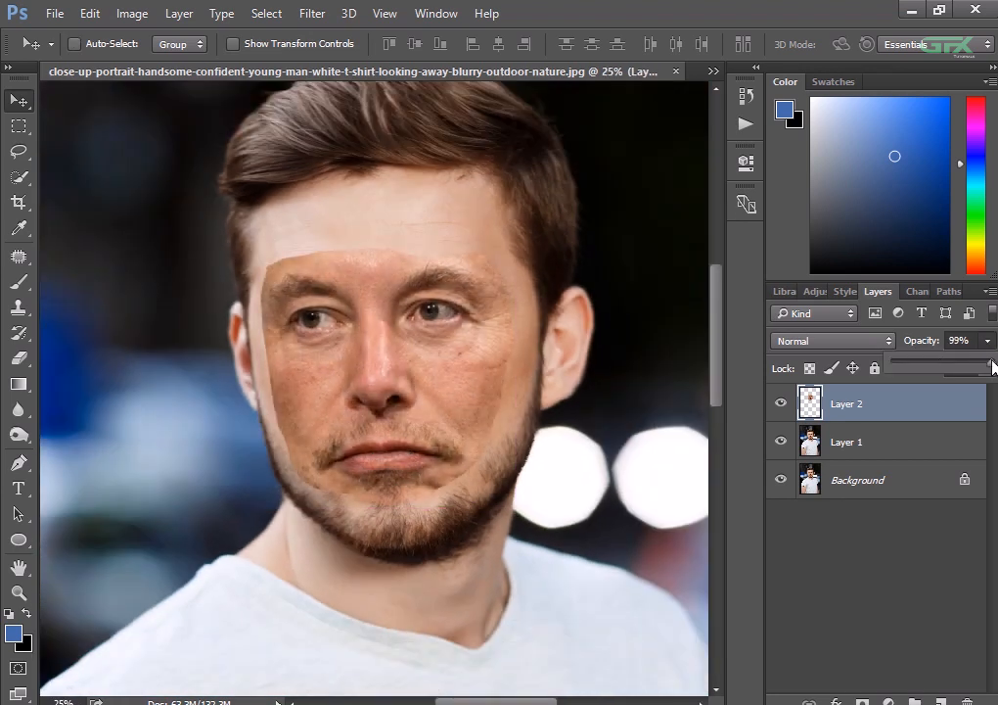
{"action": "key", "text": "ctrl+plus"}
{"action": "key", "text": "ctrl+minus"}
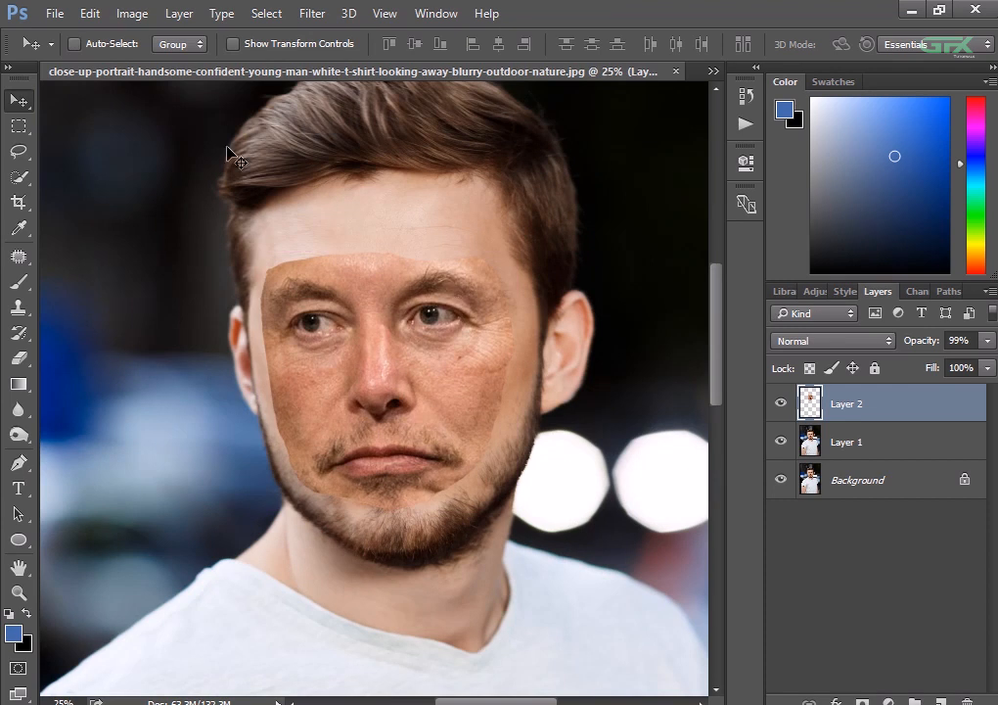
- Brighten the pasted face with a Curves adjustment, setting an RGB curve point at input 152 and output 194
{"action": "left_click", "coordinate": [119, 18]}
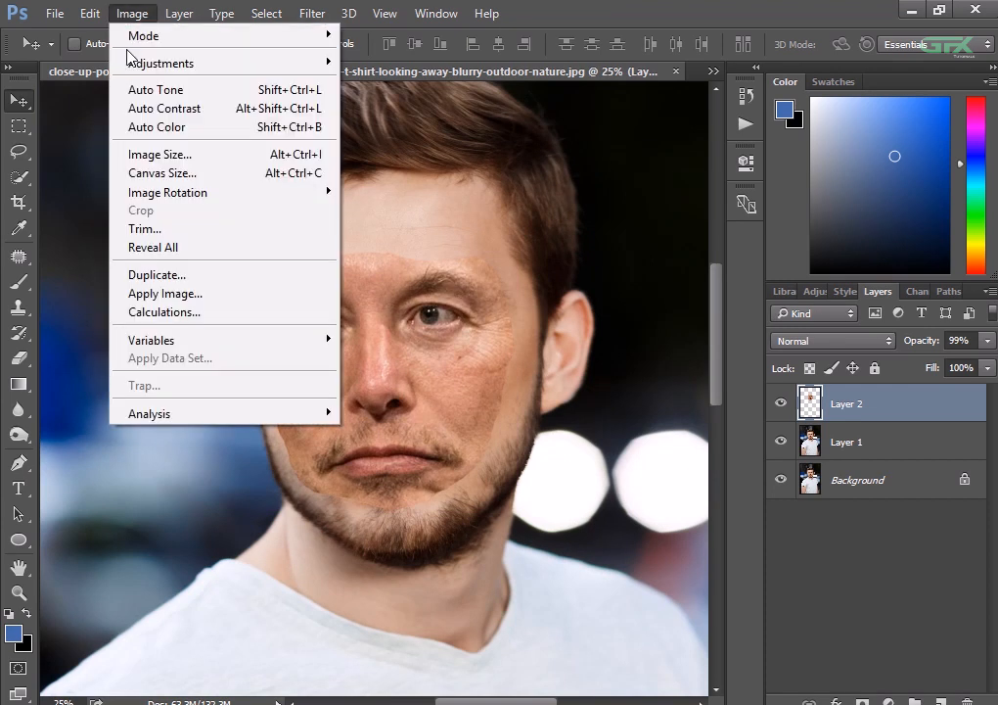
{"action": "mouse_move", "coordinate": [129, 59]}
{"action": "left_click", "coordinate": [333, 97]}
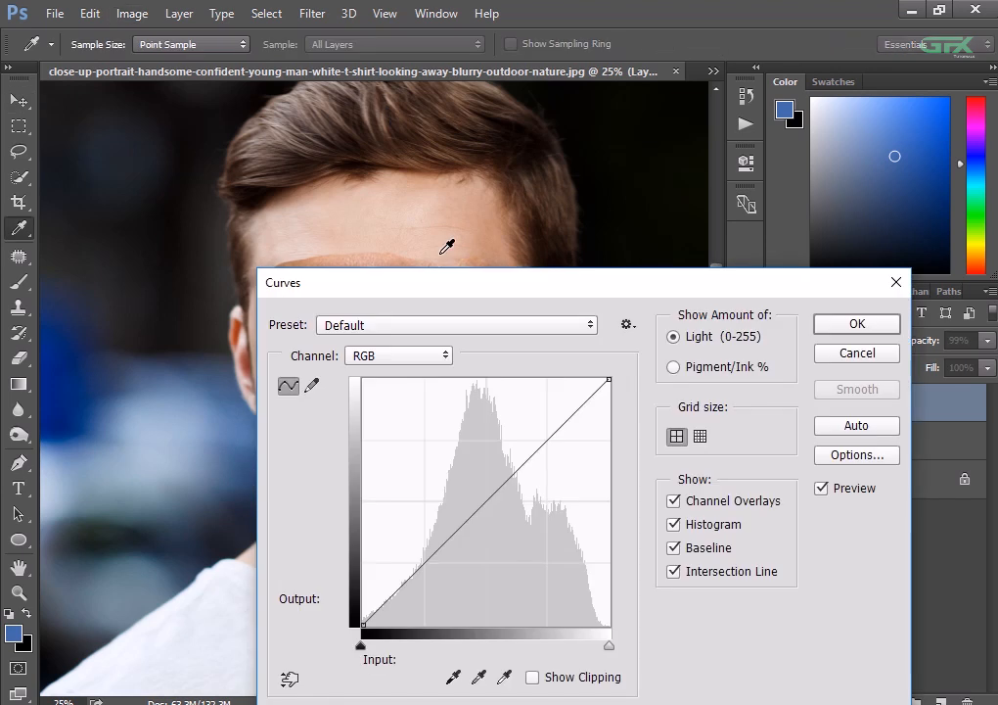
{"action": "left_click_drag", "start_coordinate": [536, 296], "coordinate": [798, 158]}
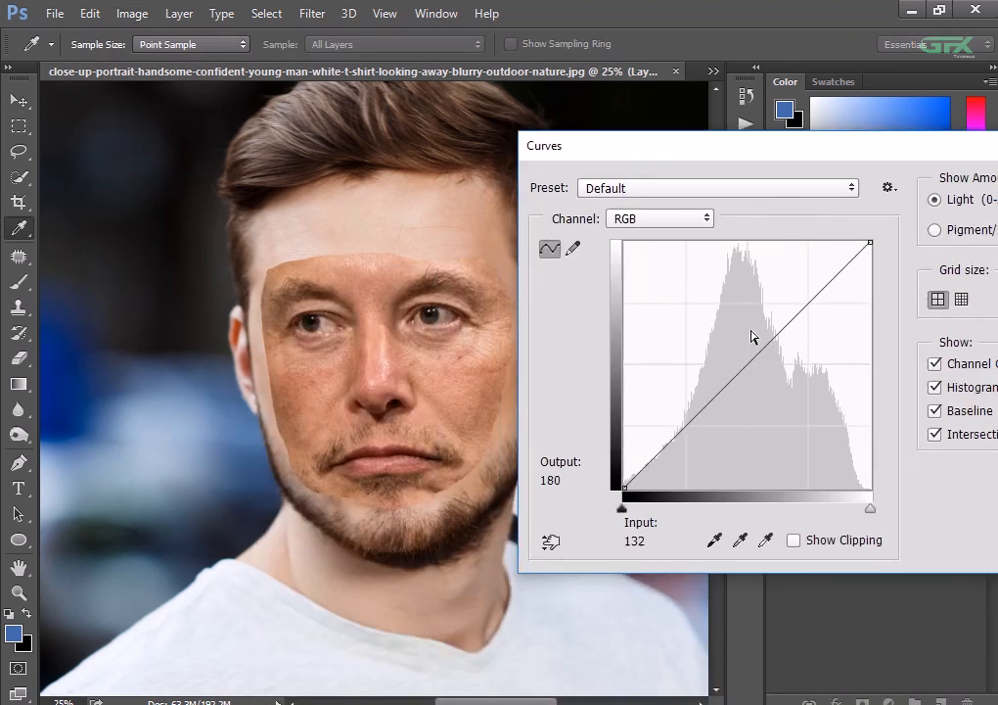
{"action": "left_click_drag", "start_coordinate": [747, 366], "coordinate": [751, 330]}
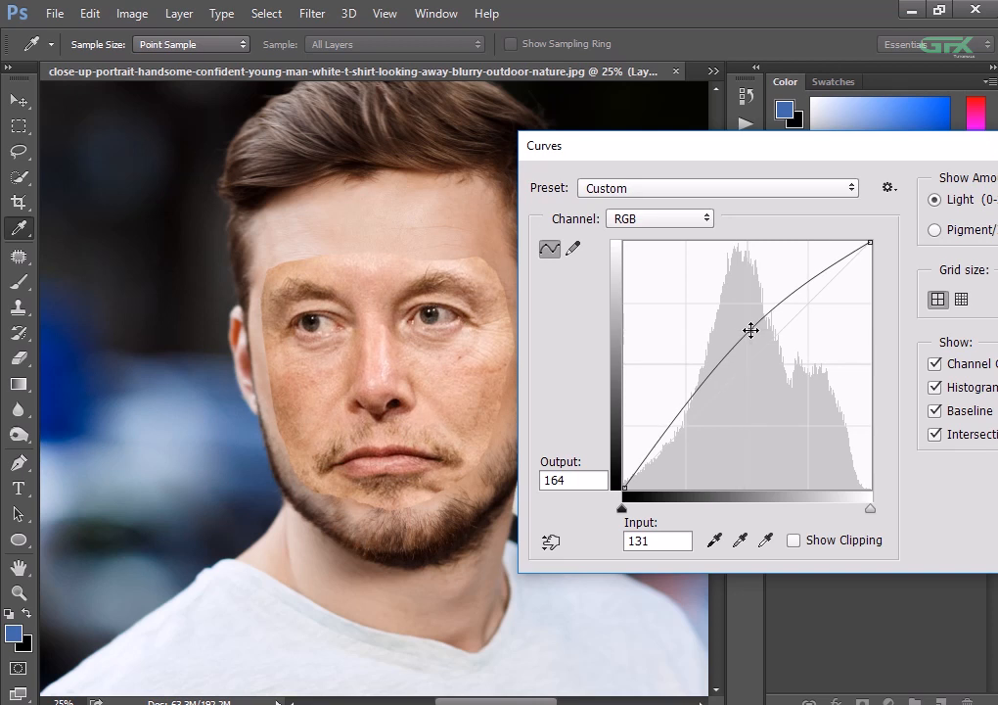
{"action": "left_click_drag", "start_coordinate": [795, 151], "coordinate": [628, 219]}
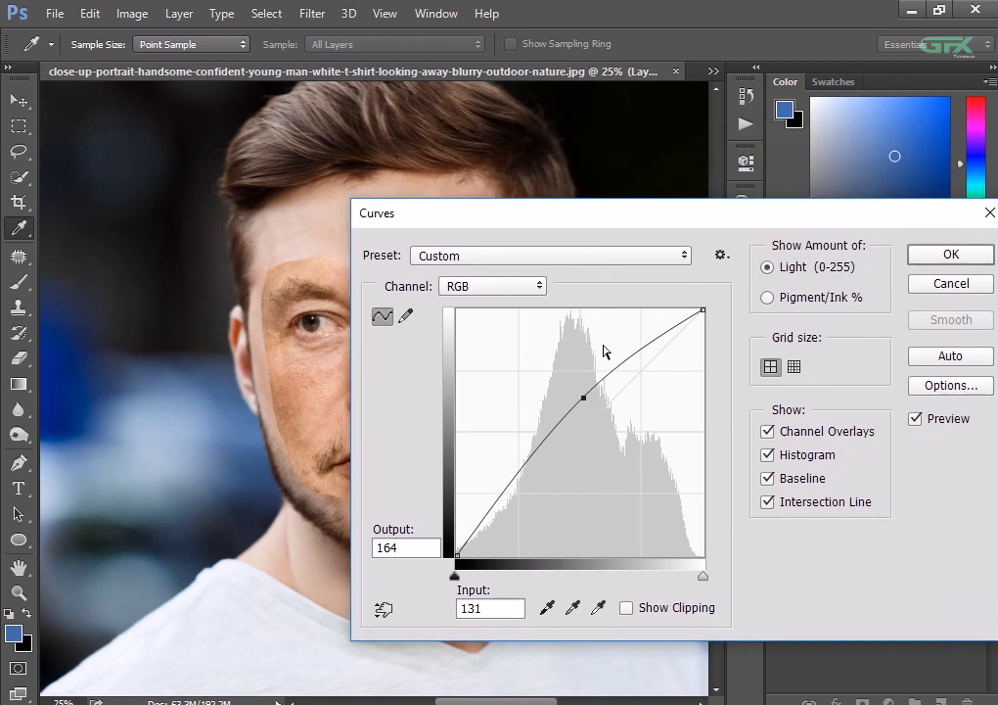
{"action": "left_click_drag", "start_coordinate": [590, 390], "coordinate": [590, 382]}
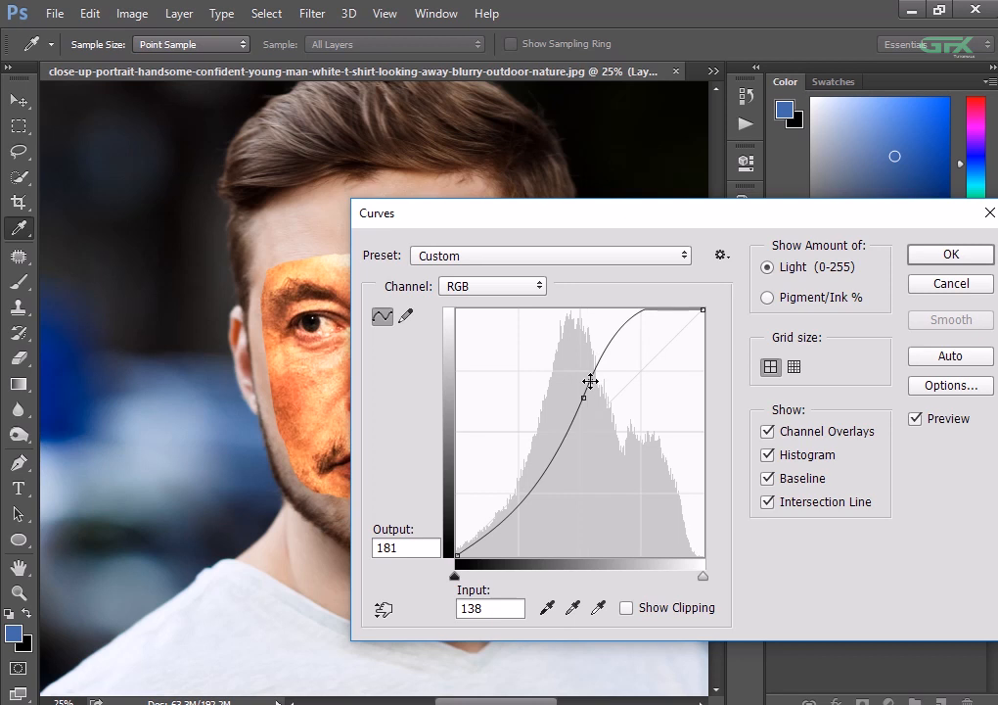
{"action": "key", "text": "ctrl+z"}
{"action": "left_click_drag", "start_coordinate": [608, 225], "coordinate": [685, 217]}
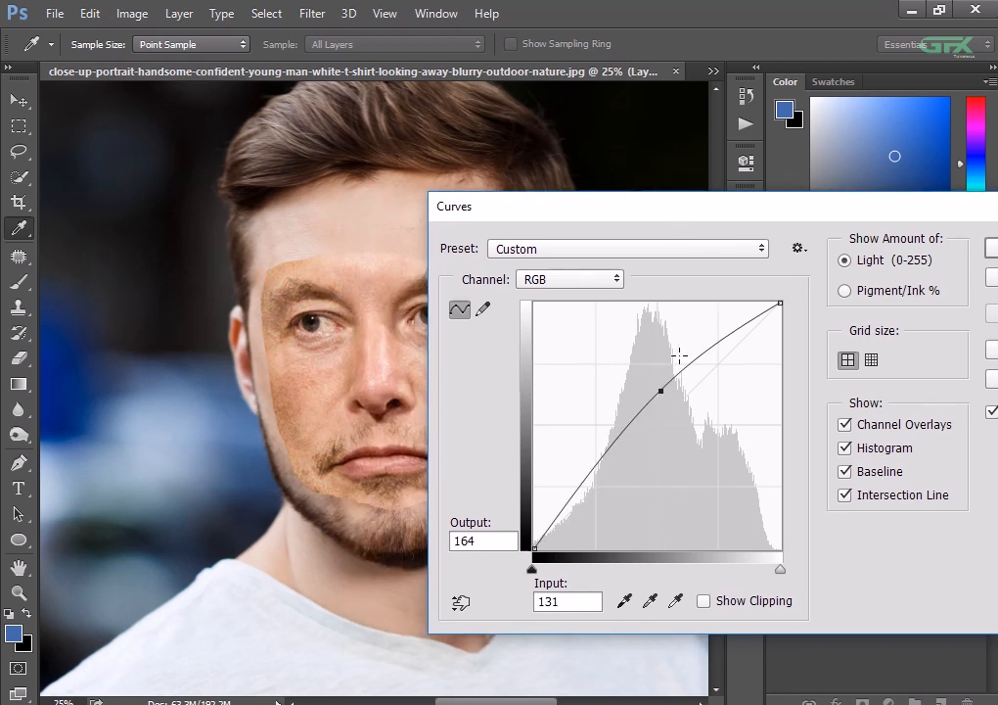
{"action": "left_click_drag", "start_coordinate": [662, 394], "coordinate": [680, 362]}
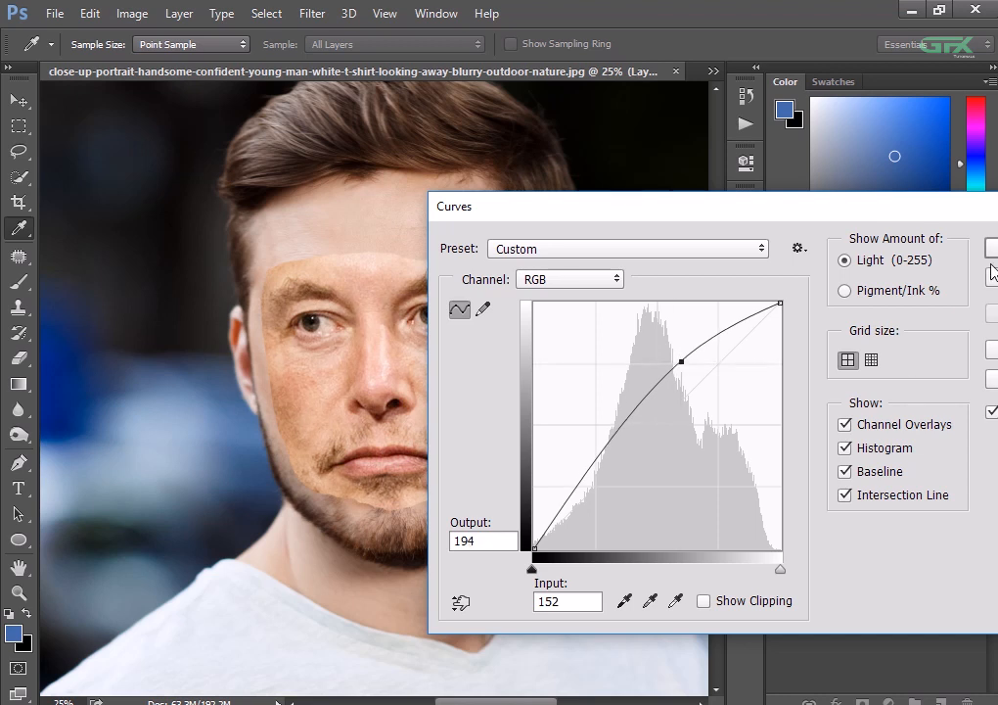
{"action": "left_click_drag", "start_coordinate": [947, 217], "coordinate": [825, 207]}
{"action": "left_click", "coordinate": [915, 240]}
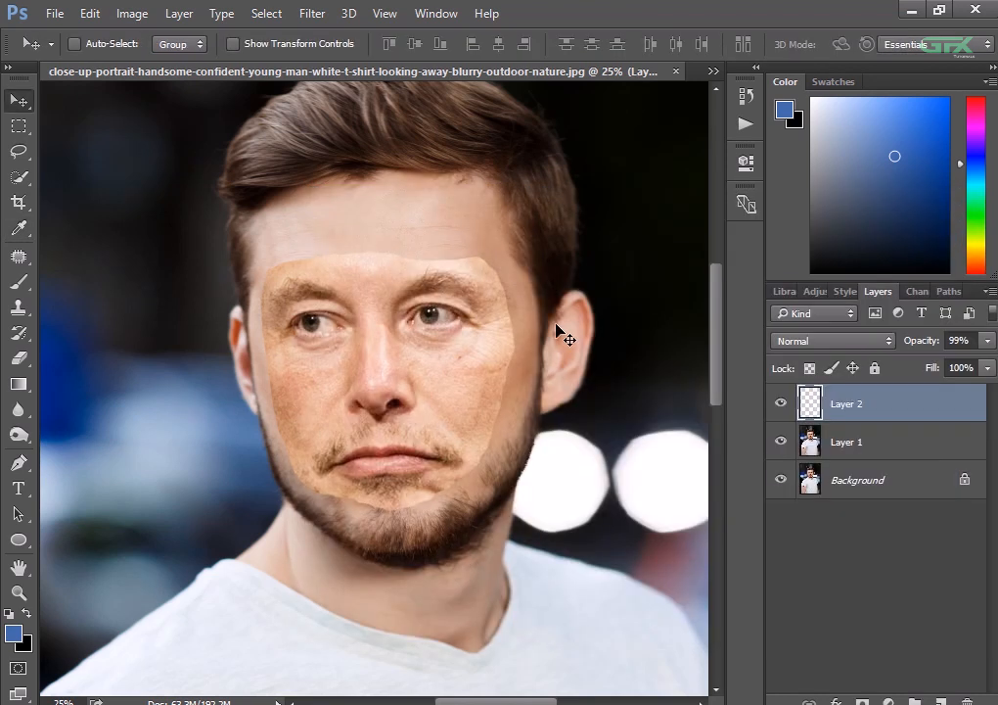
- Add a layer mask to Layer 2 and choose a hard round brush at 188 px with 100% hardness
{"action": "key", "text": "ctrl+plus"}
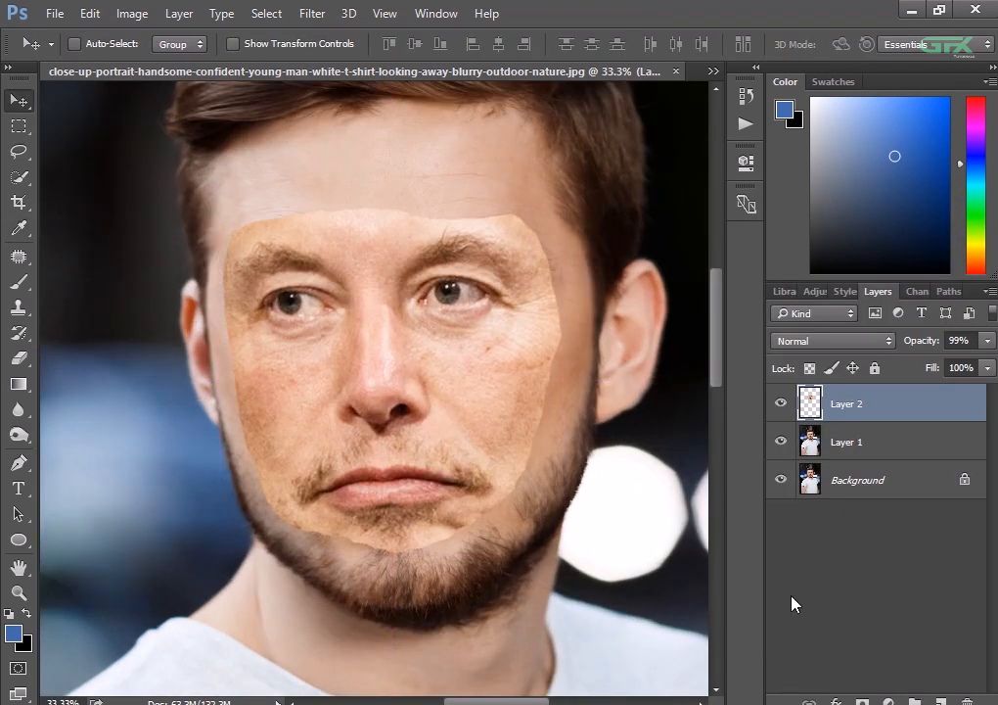
{"action": "left_click", "coordinate": [863, 701]}
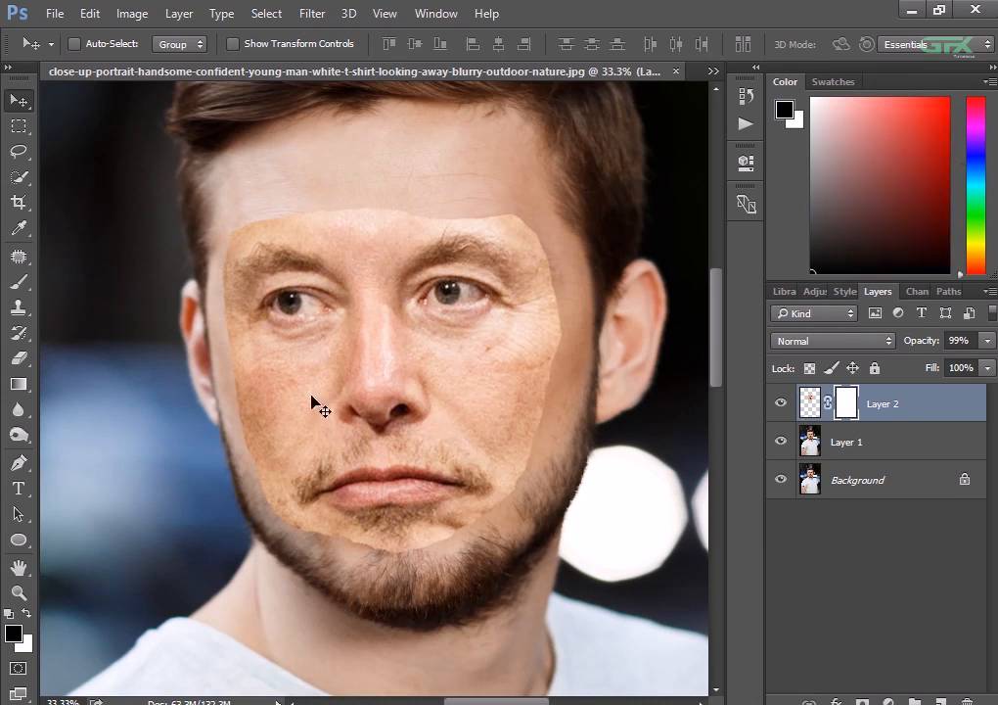
{"action": "left_click", "coordinate": [27, 282]}
{"action": "key", "text": "ctrl+plus"}
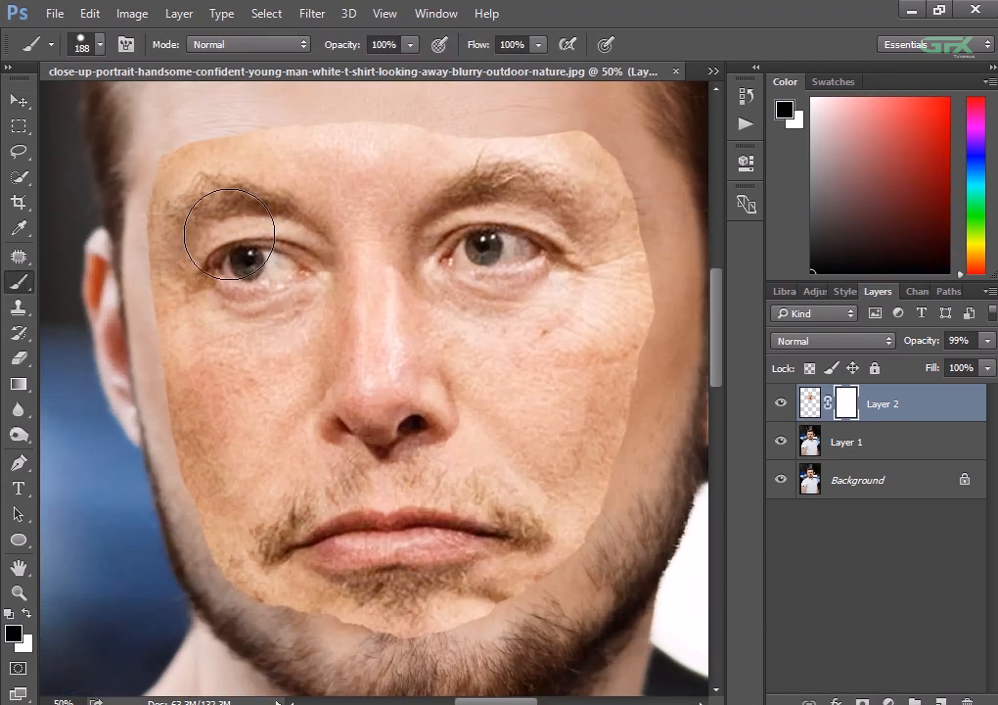
{"action": "right_click", "coordinate": [226, 233]}
{"action": "left_click", "coordinate": [296, 410]}
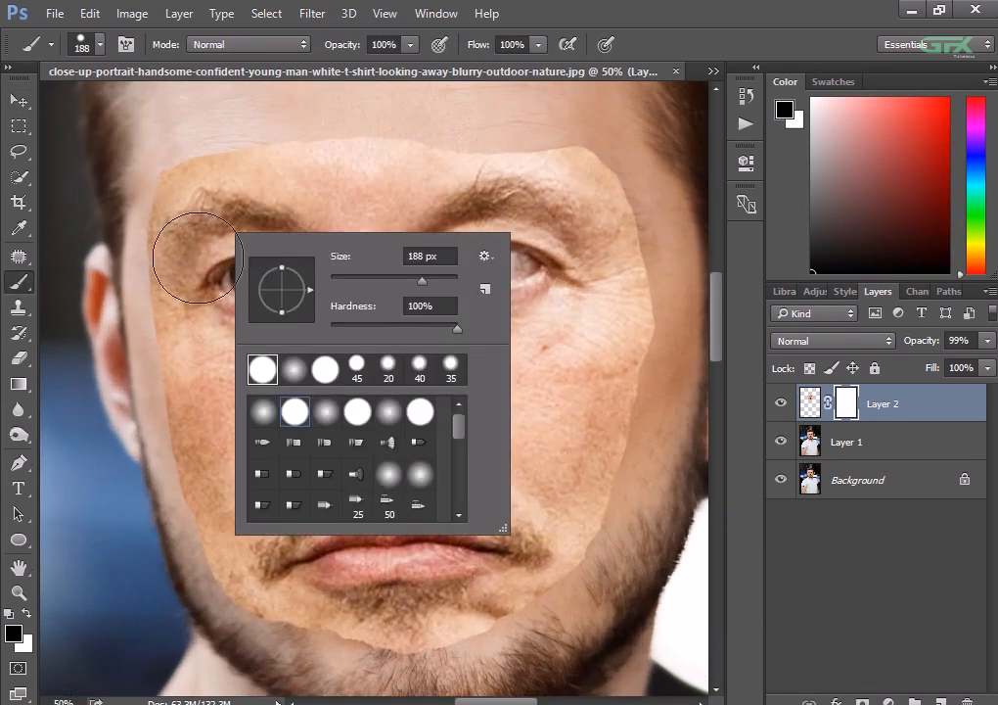
- Paint black on the mask along the pasted face's forehead edge and chin edge to trim them
{"action": "mouse_move", "coordinate": [176, 141]}
{"action": "left_mouse_down"}
{"action": "mouse_move", "coordinate": [523, 114]}
{"action": "mouse_move", "coordinate": [590, 123]}
{"action": "mouse_move", "coordinate": [179, 121]}
{"action": "mouse_move", "coordinate": [220, 131]}
{"action": "mouse_move", "coordinate": [488, 108]}
{"action": "left_mouse_up"}
{"action": "scroll", "coordinate": [585, 468], "scroll_direction": "down", "scroll_amount": 3}
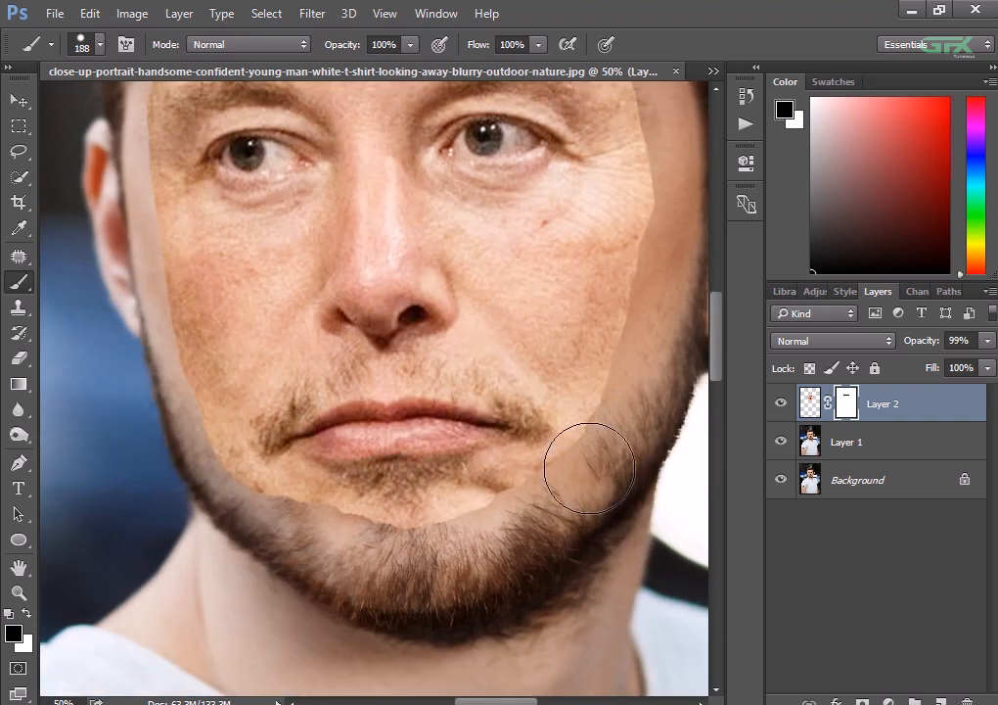
{"action": "mouse_move", "coordinate": [242, 537]}
{"action": "left_mouse_down"}
{"action": "mouse_move", "coordinate": [159, 423]}
{"action": "mouse_move", "coordinate": [267, 509]}
{"action": "mouse_move", "coordinate": [180, 467]}
{"action": "mouse_move", "coordinate": [223, 499]}
{"action": "mouse_move", "coordinate": [289, 524]}
{"action": "mouse_move", "coordinate": [446, 546]}
{"action": "mouse_move", "coordinate": [502, 542]}
{"action": "mouse_move", "coordinate": [581, 489]}
{"action": "mouse_move", "coordinate": [637, 435]}
{"action": "mouse_move", "coordinate": [579, 499]}
{"action": "left_mouse_up"}
- Nudge the masked face slightly upward on the portrait
{"action": "key", "text": "ctrl+minus"}
{"action": "key", "text": "ctrl+minus"}
{"action": "key", "text": "ctrl+minus"}
{"action": "key", "text": "ctrl+plus"}
{"action": "key", "text": "ctrl+plus"}
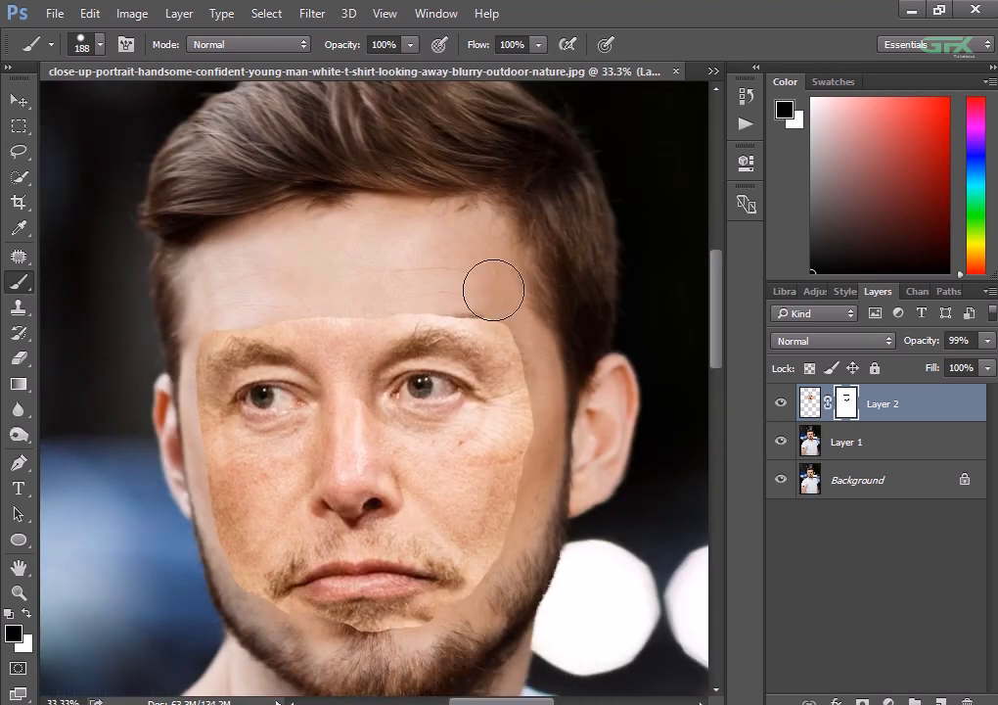
{"action": "key", "text": "v"}
{"action": "key", "text": "Up"}
{"action": "key", "text": "Up"}
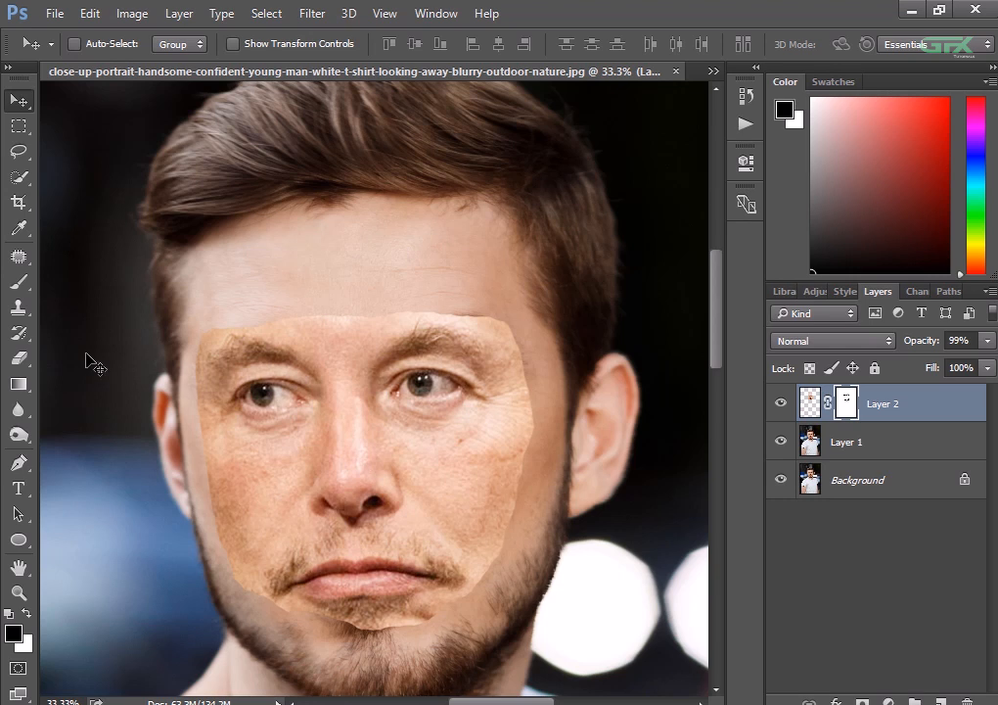
- Trim the pasted face's chin edge a little more on the mask and lower the brush flow to 7%
{"action": "key", "text": "b"}
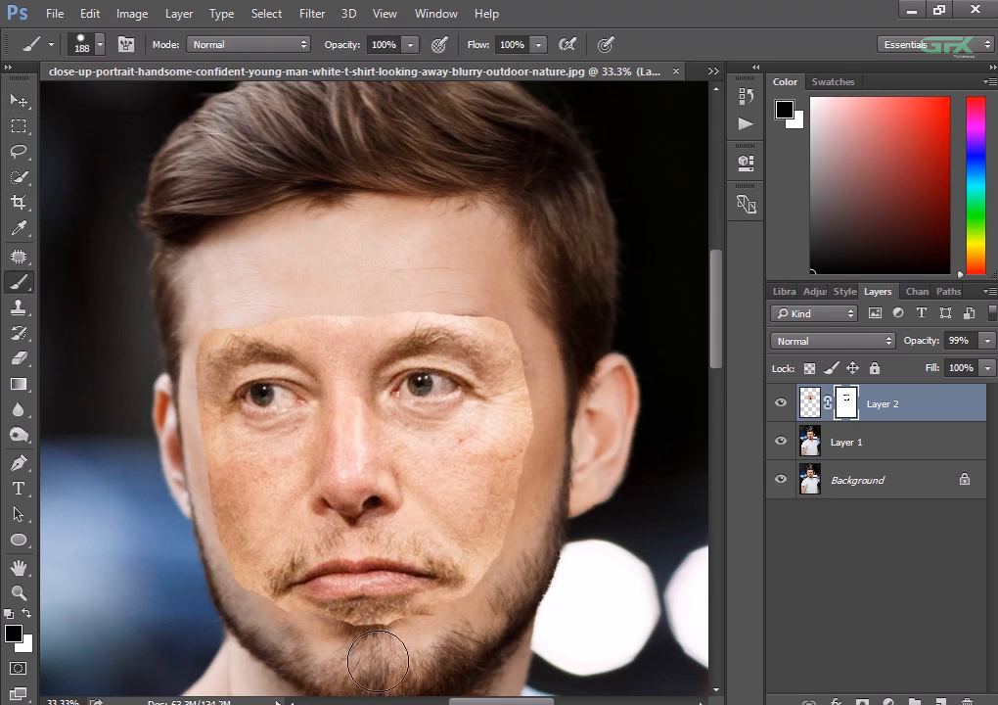
{"action": "left_click_drag", "start_coordinate": [538, 44], "coordinate": [448, 78]}
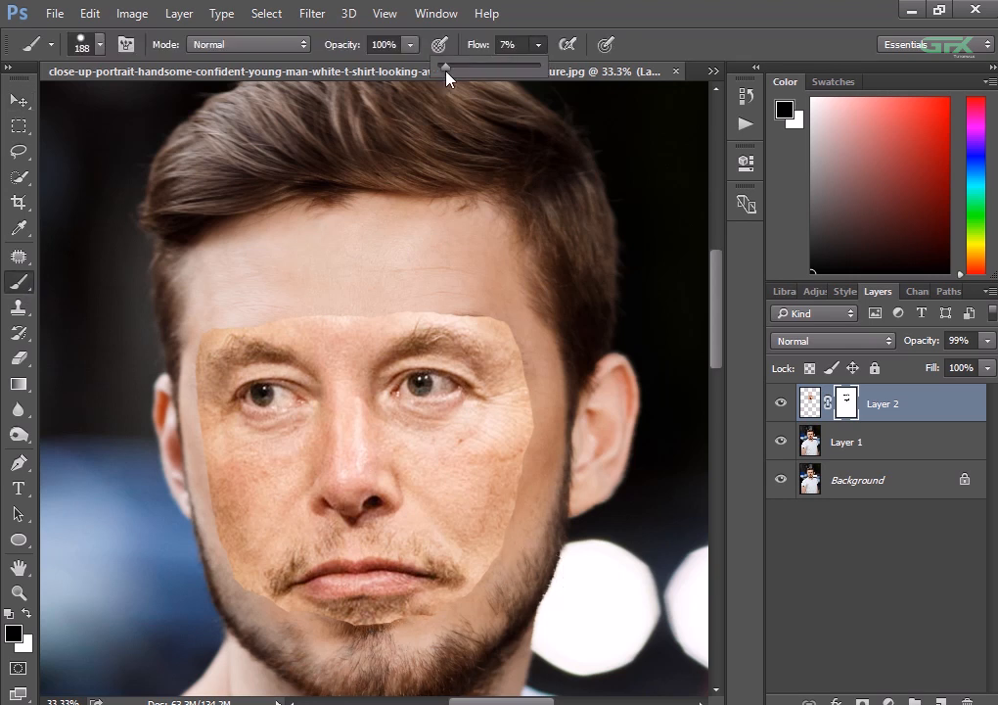
{"action": "key", "text": "ctrl+minus"}
{"action": "key", "text": "ctrl+minus"}
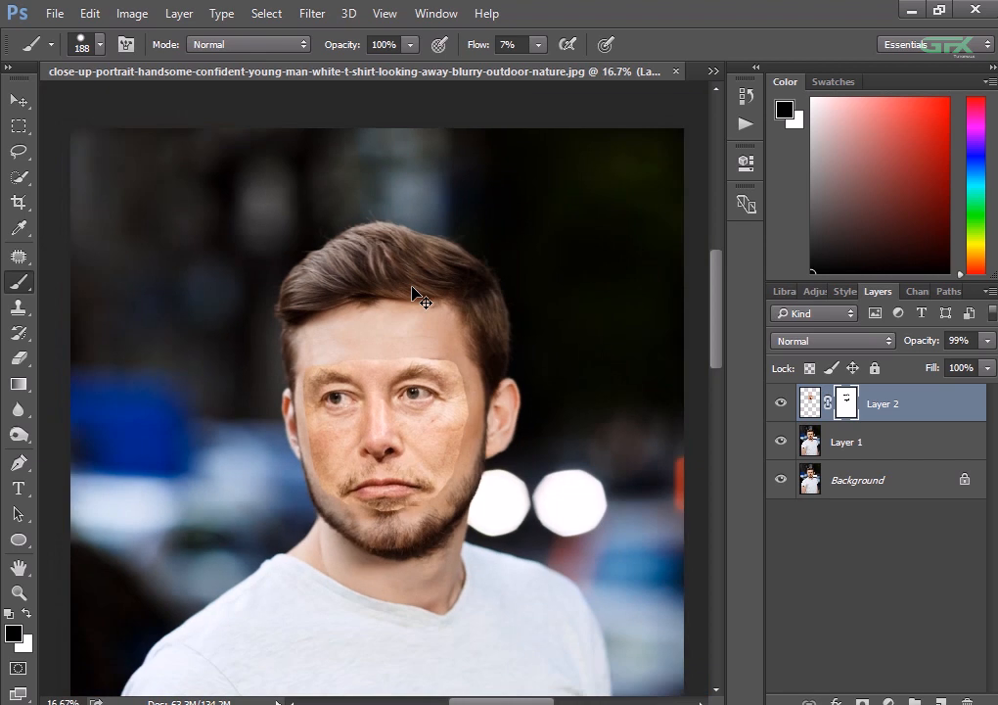
{"action": "key", "text": "ctrl+minus"}
- Apply the layer mask to Layer 2 and leave only that layer selected
{"action": "right_click", "coordinate": [849, 412]}
{"action": "left_click", "coordinate": [840, 470]}
{"action": "left_click", "coordinate": [854, 445], "text": "ctrl"}
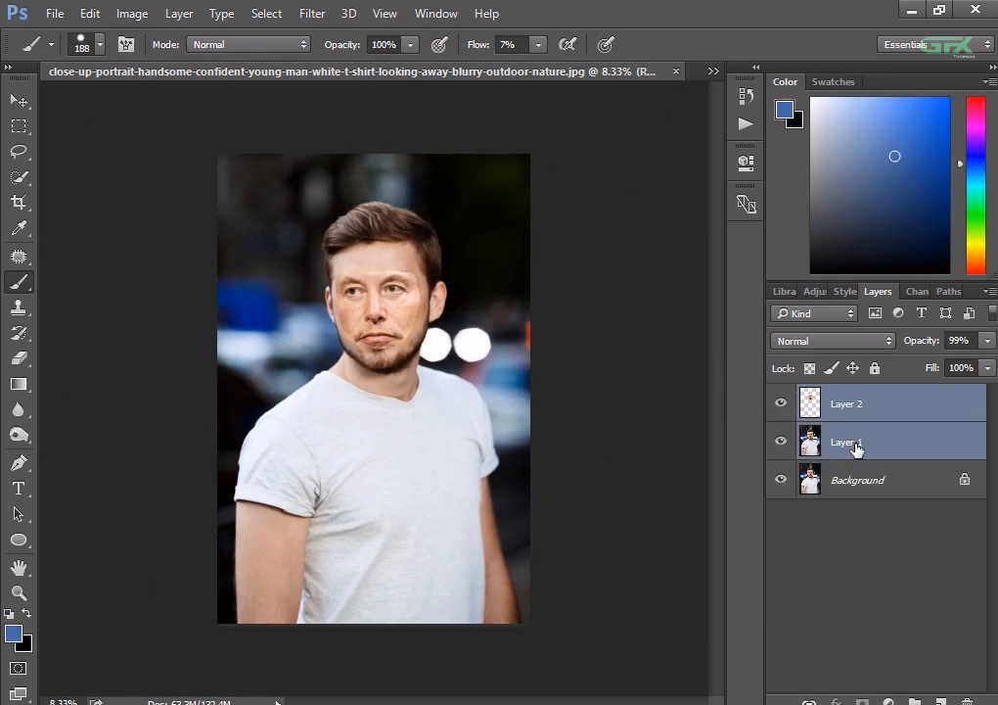
{"action": "key", "text": "ctrl+plus"}
{"action": "key", "text": "ctrl+plus"}
{"action": "left_click_drag", "start_coordinate": [435, 401], "coordinate": [430, 380]}
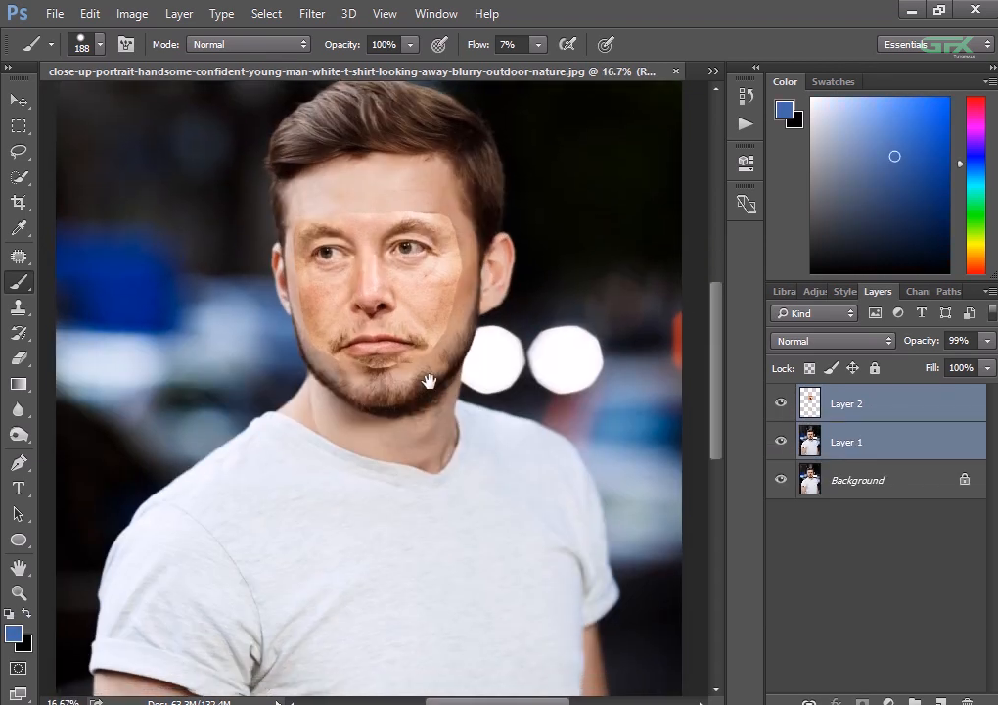
{"action": "left_click", "coordinate": [849, 443]}
{"action": "left_click", "coordinate": [815, 406]}
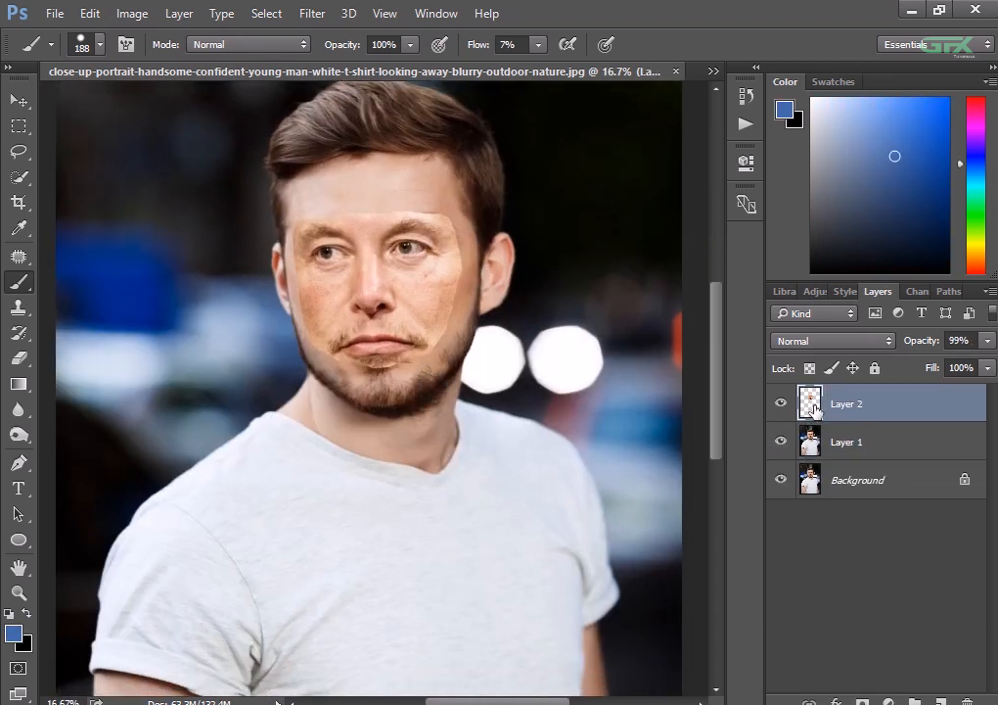
- Load Layer 2's outline as a selection and contract it slightly
{"action": "left_click", "coordinate": [809, 405], "text": "ctrl"}
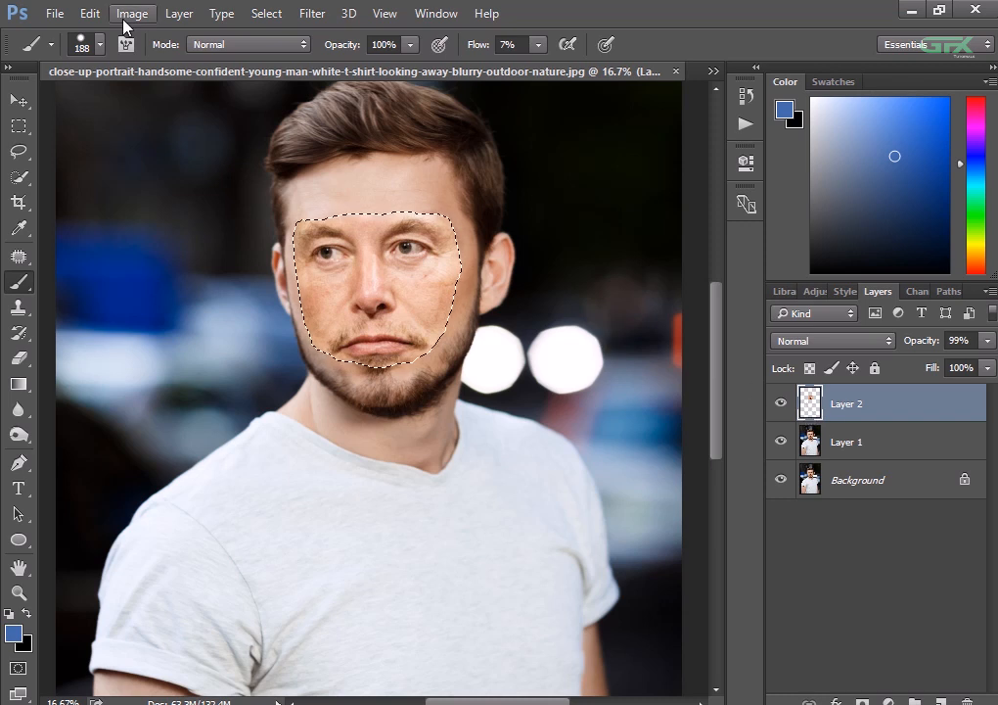
{"action": "left_click", "coordinate": [258, 16]}
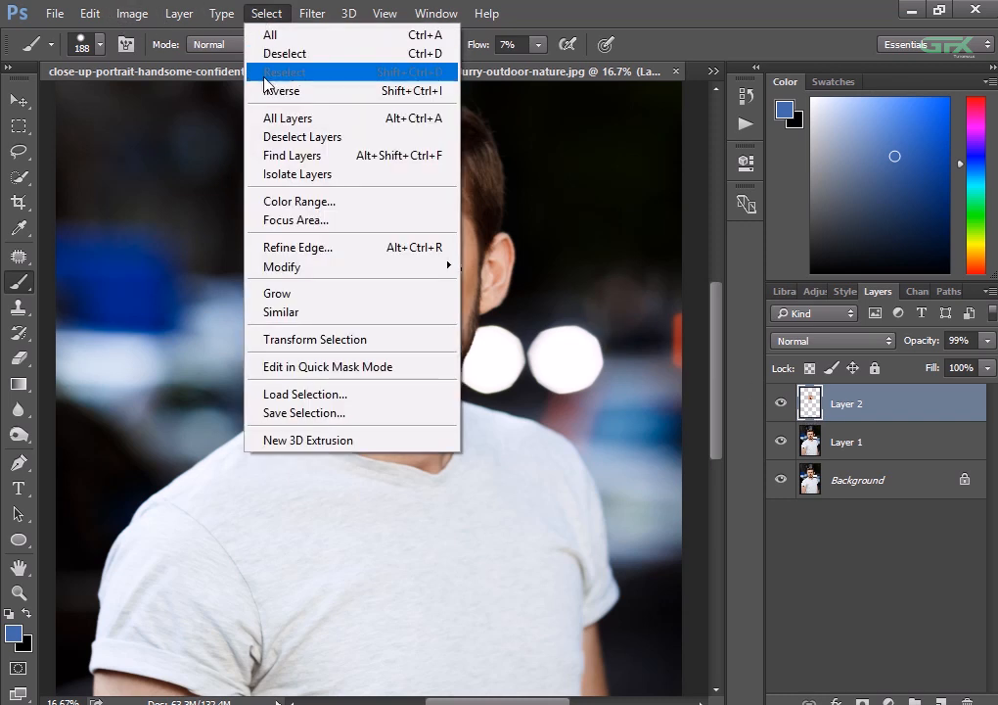
{"action": "mouse_move", "coordinate": [284, 267]}
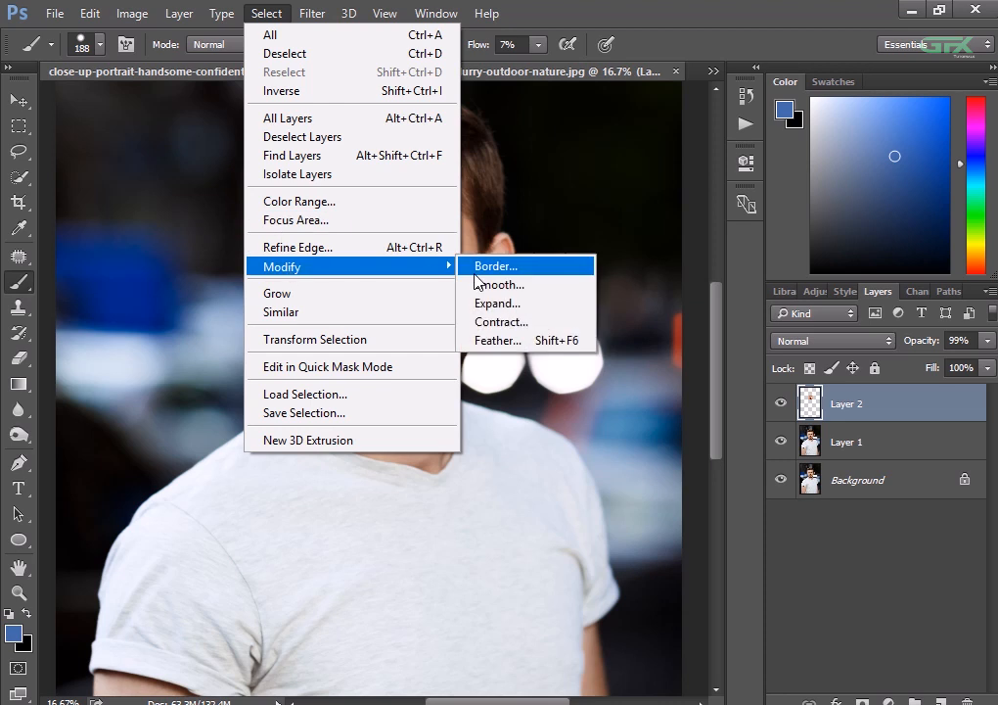
{"action": "left_click", "coordinate": [523, 322]}
{"action": "left_click", "coordinate": [590, 250]}
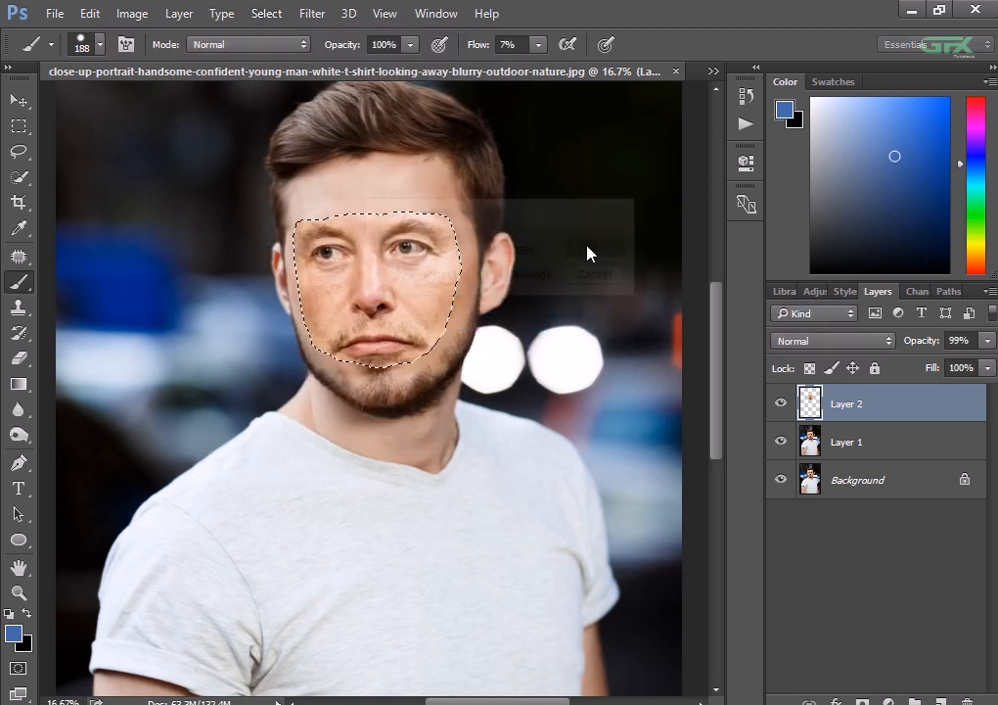
- Raise the pasted face layer's opacity to 100%
{"action": "key", "text": "ctrl+plus"}
{"action": "key", "text": "ctrl+plus"}
{"action": "key", "text": "ctrl+plus"}
{"action": "key", "text": "ctrl+plus"}
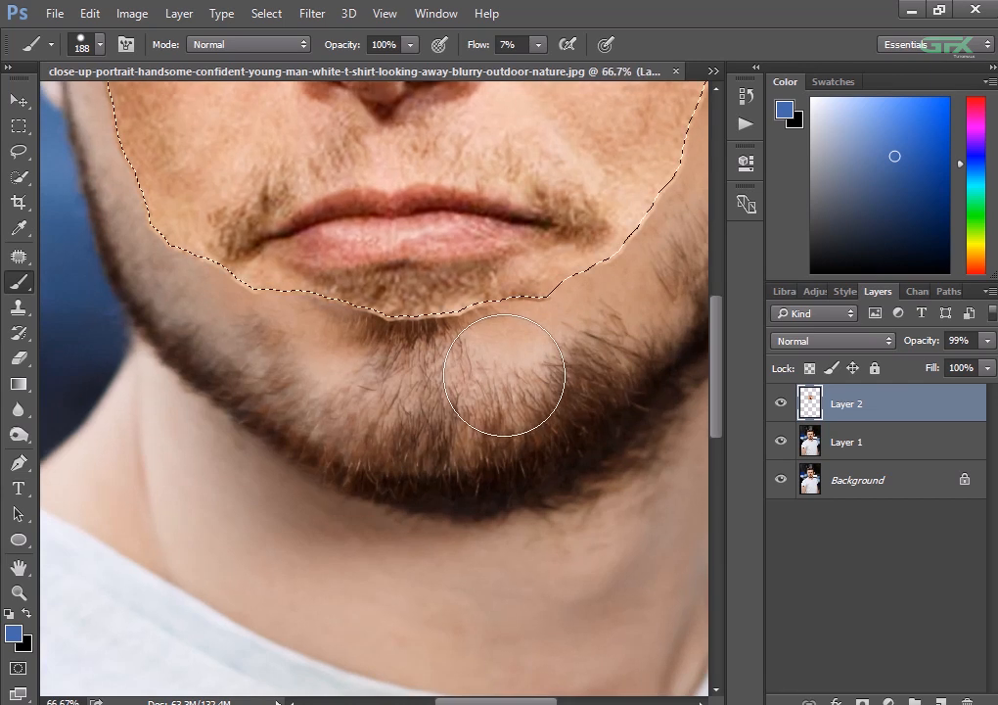
{"action": "scroll", "coordinate": [505, 378], "scroll_direction": "up", "scroll_amount": 1}
{"action": "key", "text": "ctrl+minus"}
{"action": "key", "text": "ctrl+minus"}
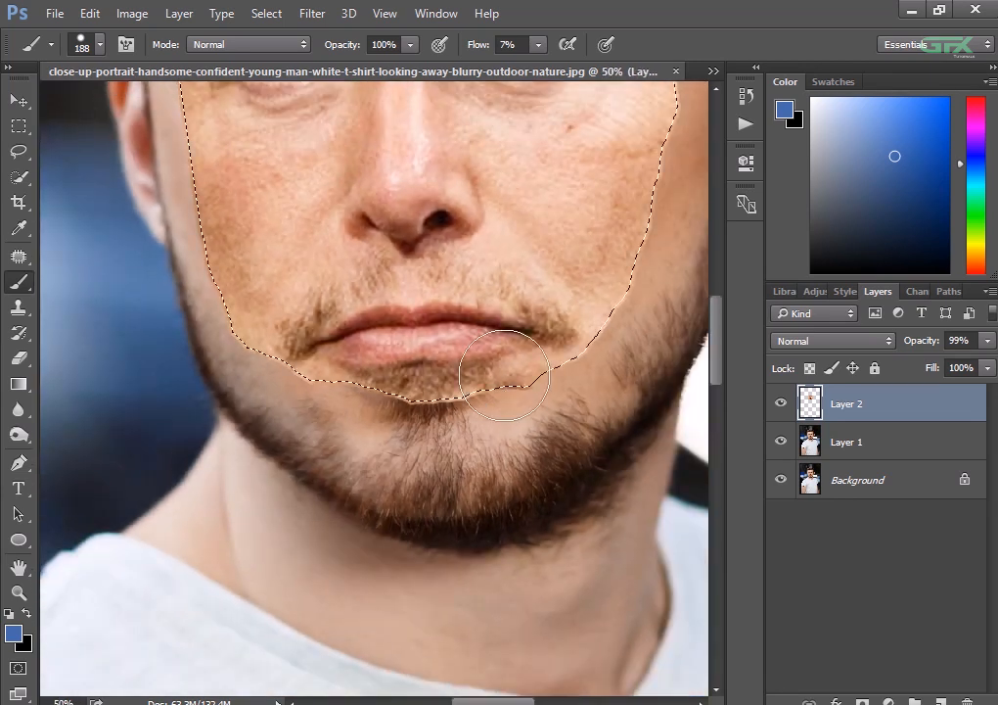
{"action": "scroll", "coordinate": [503, 375], "scroll_direction": "up", "scroll_amount": 3}
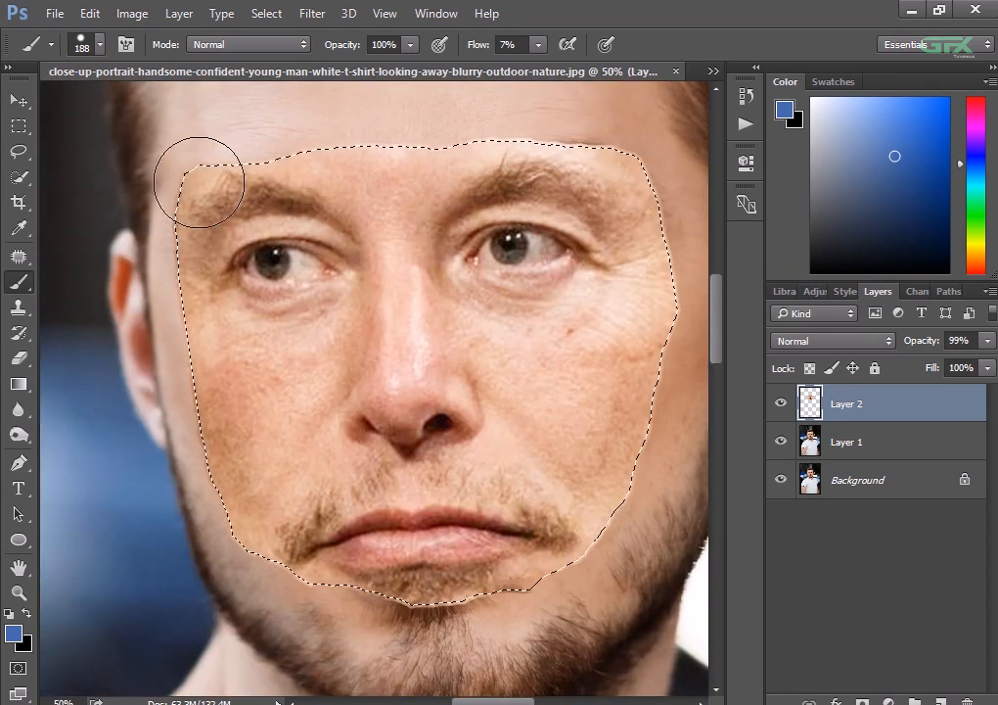
{"action": "left_click", "coordinate": [18, 101]}
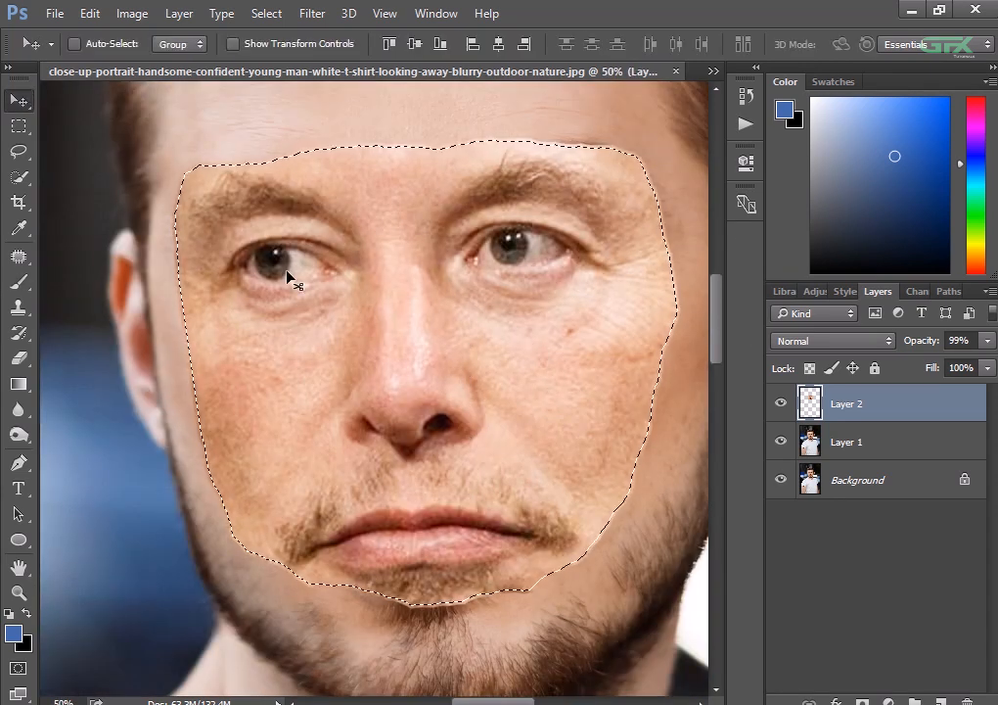
{"action": "left_click", "coordinate": [988, 341]}
{"action": "left_click_drag", "start_coordinate": [987, 367], "coordinate": [994, 367]}
- Delete the selected face area from Layer 1 with the Background layer hidden, and clear the selection
{"action": "left_click", "coordinate": [862, 444]}
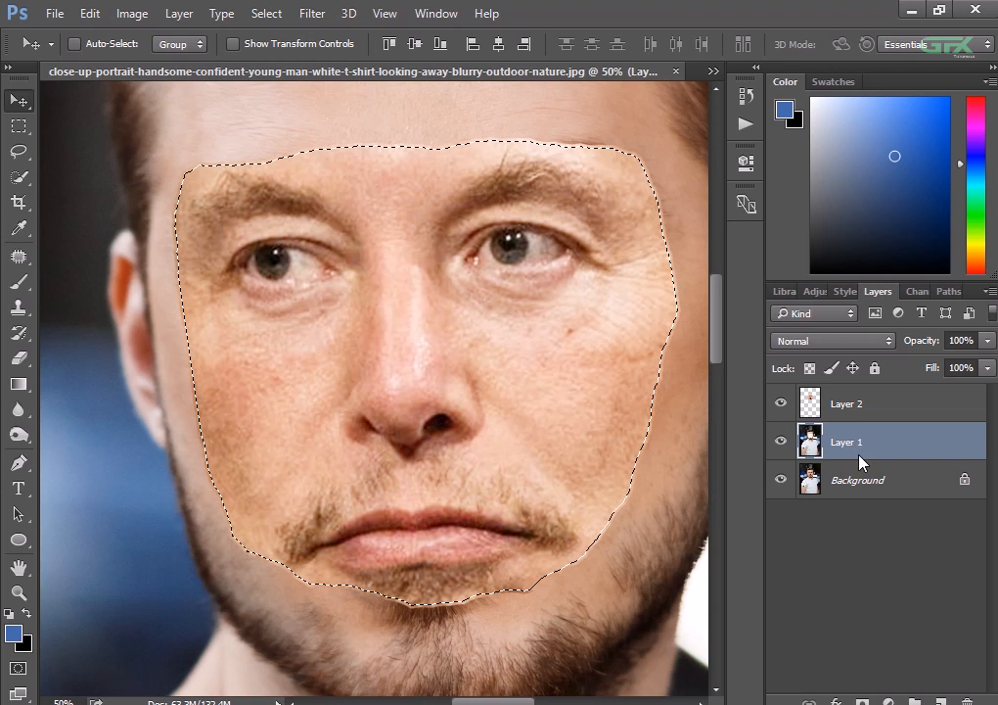
{"action": "left_click", "coordinate": [780, 403]}
{"action": "left_click", "coordinate": [780, 403]}
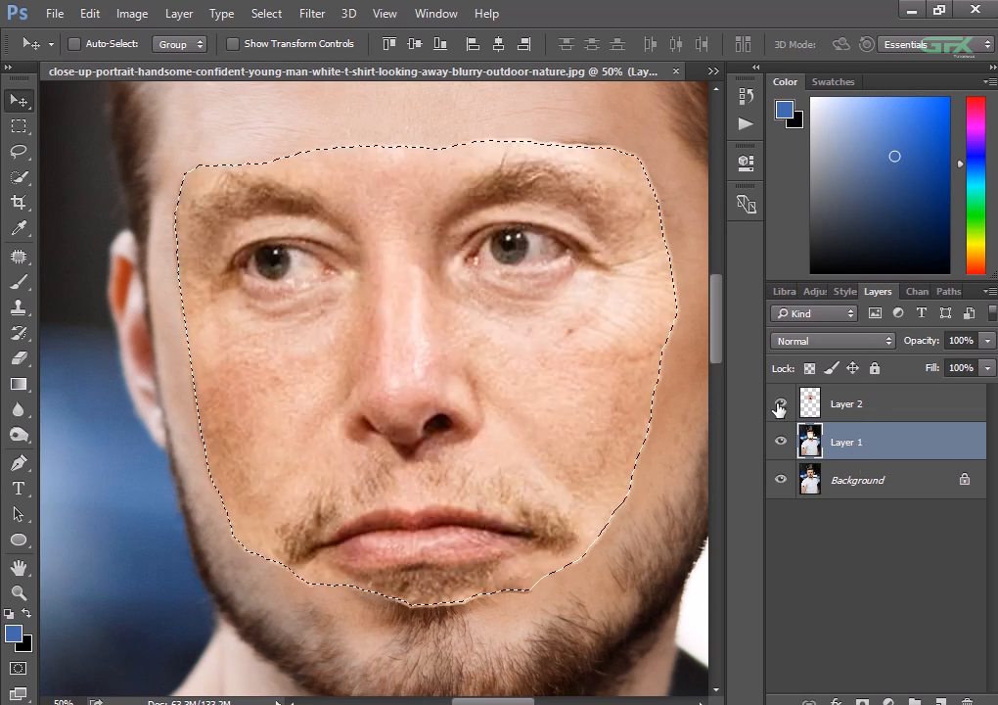
{"action": "left_click", "coordinate": [780, 480]}
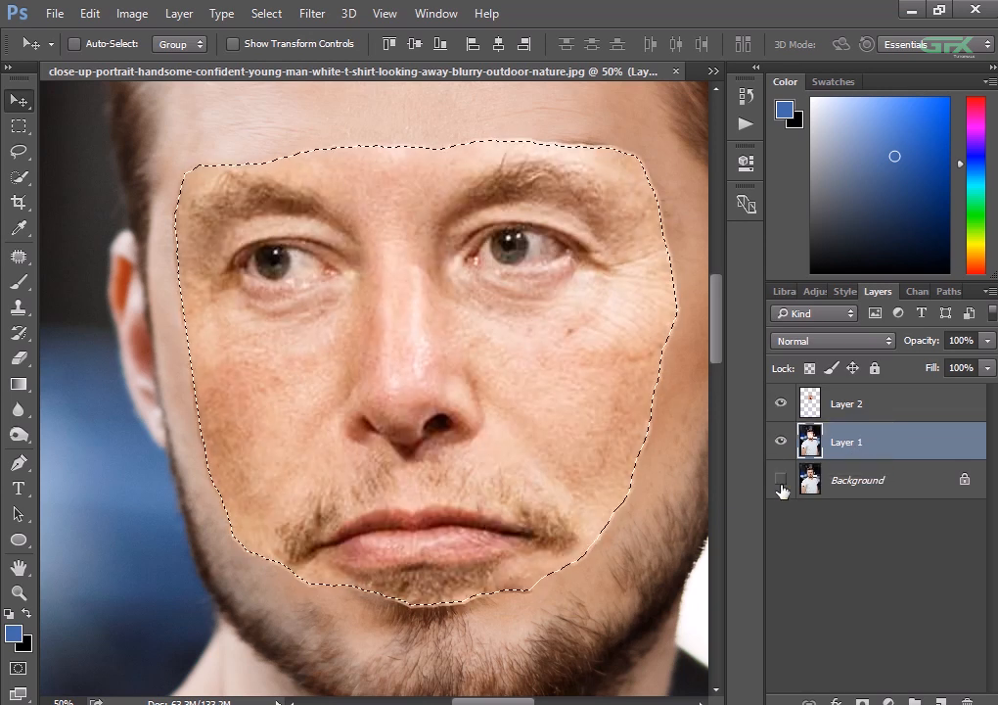
{"action": "key", "text": "Delete"}
{"action": "left_click", "coordinate": [780, 403]}
{"action": "key", "text": "ctrl+minus"}
{"action": "key", "text": "ctrl+minus"}
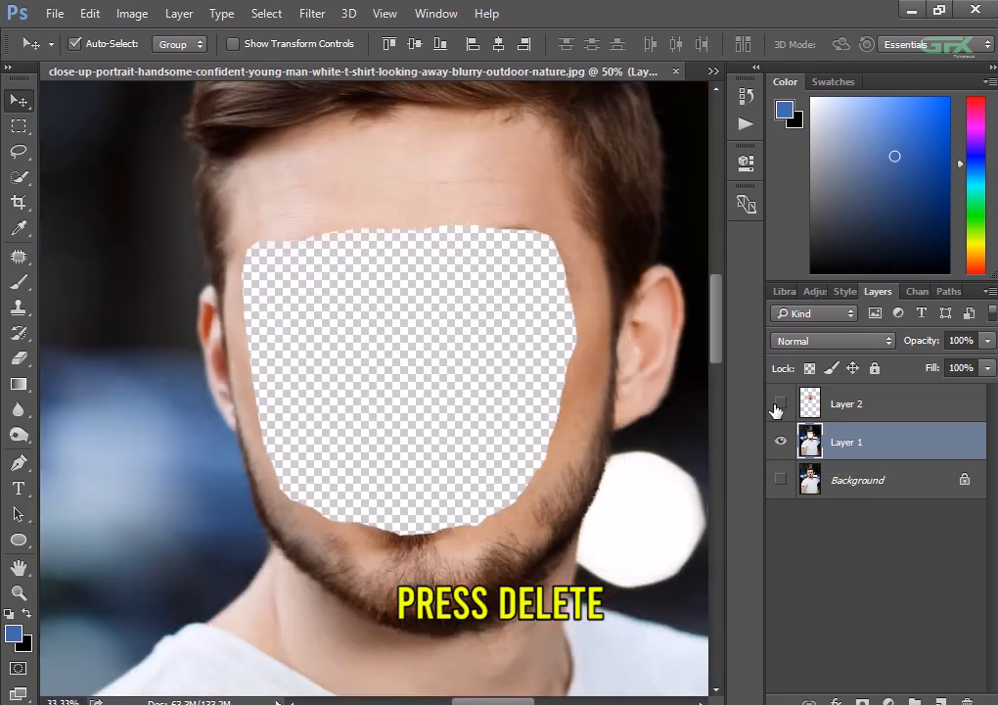
{"action": "key", "text": "ctrl+d"}
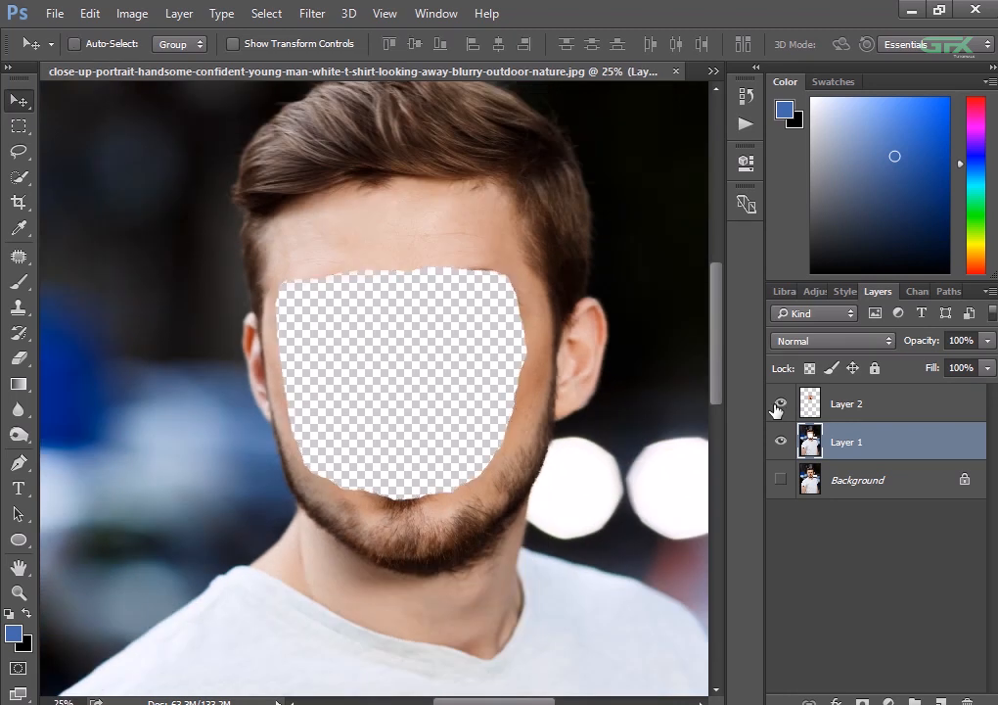
- Auto-blend Layer 2 and Layer 1 using Panorama, with Seamless Tones and Colors and Content Aware Fill Transparent Areas enabled
{"action": "left_click", "coordinate": [775, 405]}
{"action": "left_click", "coordinate": [875, 412], "text": "shift"}
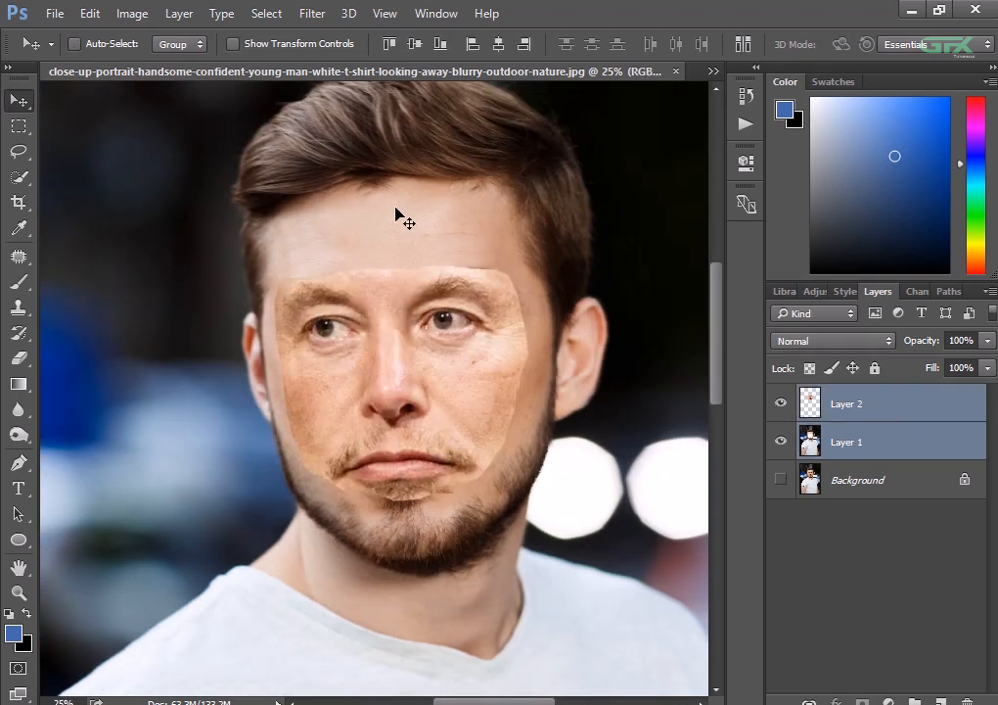
{"action": "left_click", "coordinate": [90, 14]}
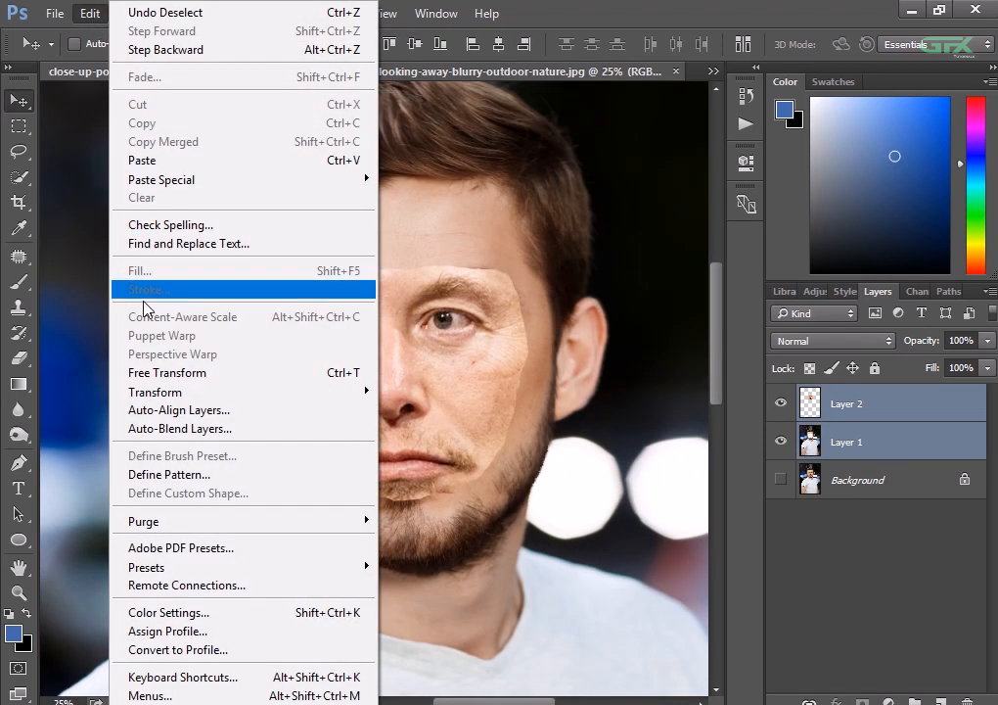
{"action": "left_click", "coordinate": [153, 429]}
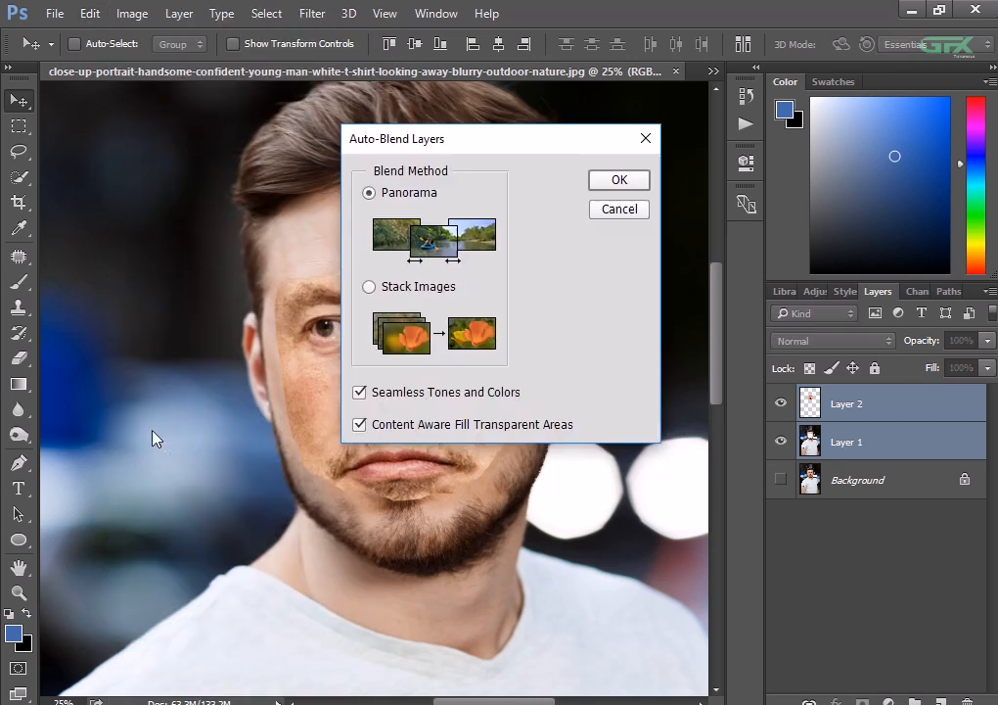
{"action": "key", "text": "Return"}
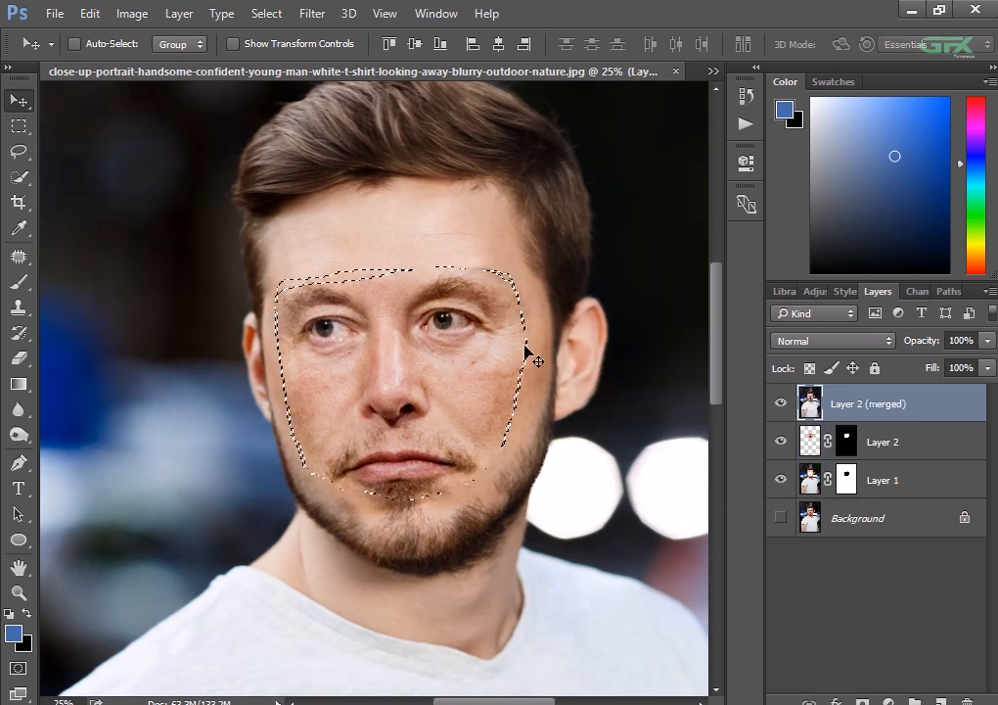
- Clear the leftover selection around the blended face
{"action": "right_click", "coordinate": [526, 348]}
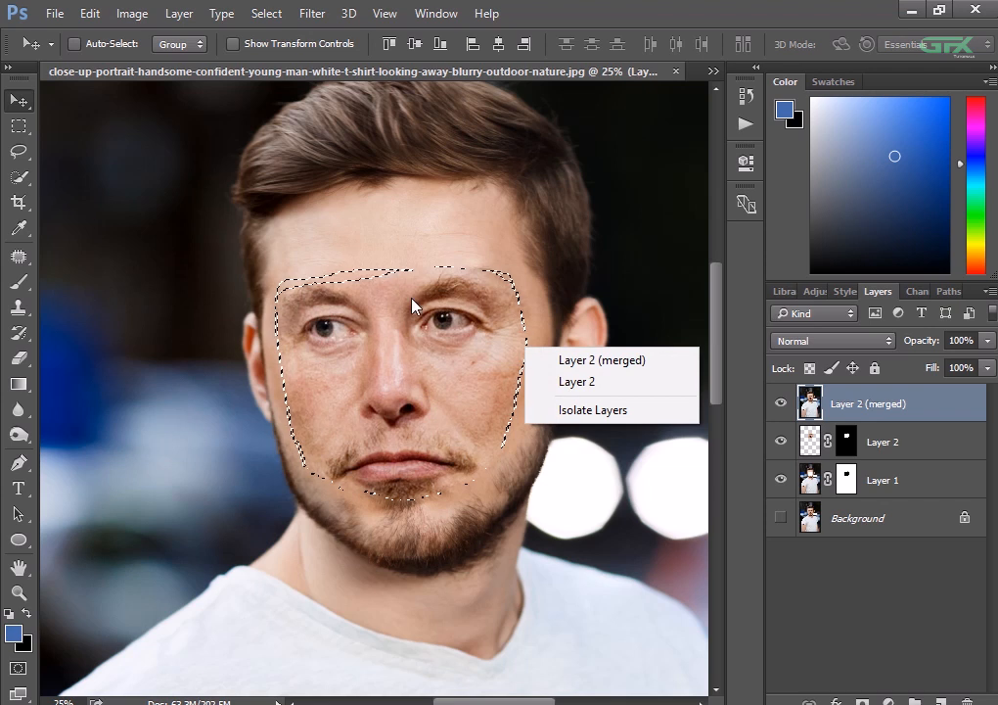
{"action": "left_click", "coordinate": [16, 154]}
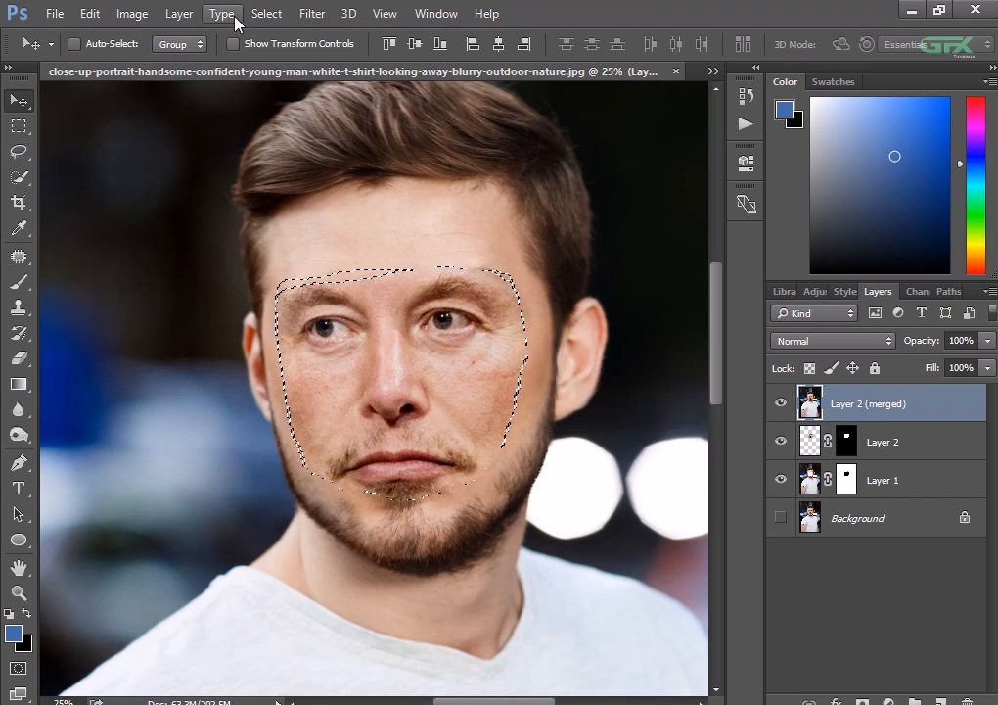
{"action": "left_click", "coordinate": [267, 12]}
{"action": "left_click", "coordinate": [272, 54]}
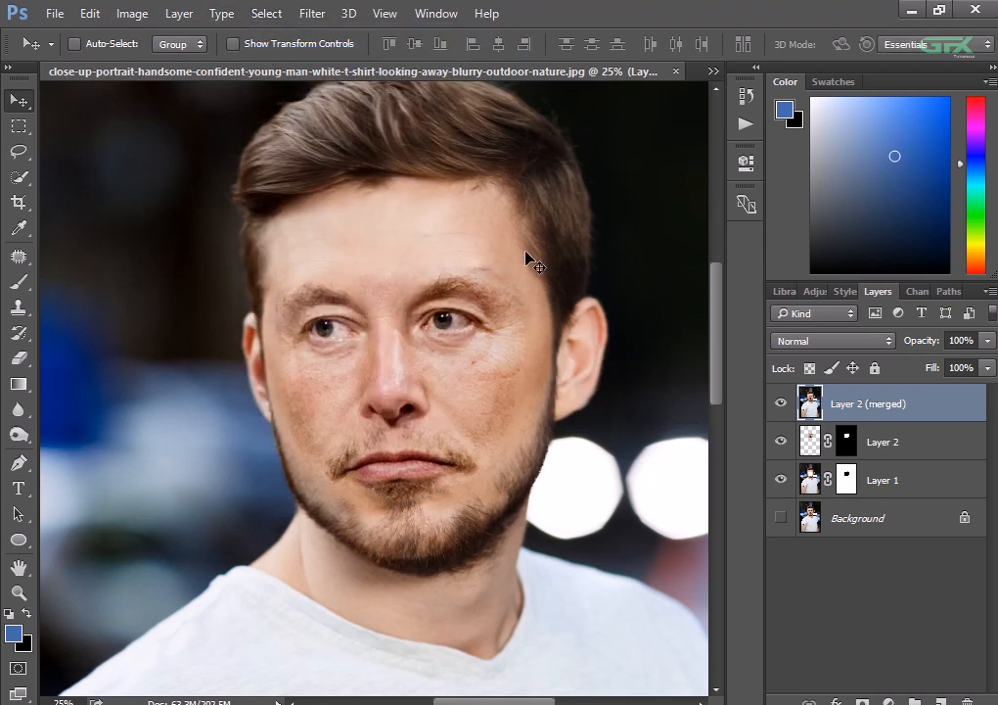
{"action": "key", "text": "ctrl+minus"}
{"action": "key", "text": "ctrl+plus"}
{"action": "key", "text": "ctrl+plus"}
{"action": "key", "text": "ctrl+plus"}
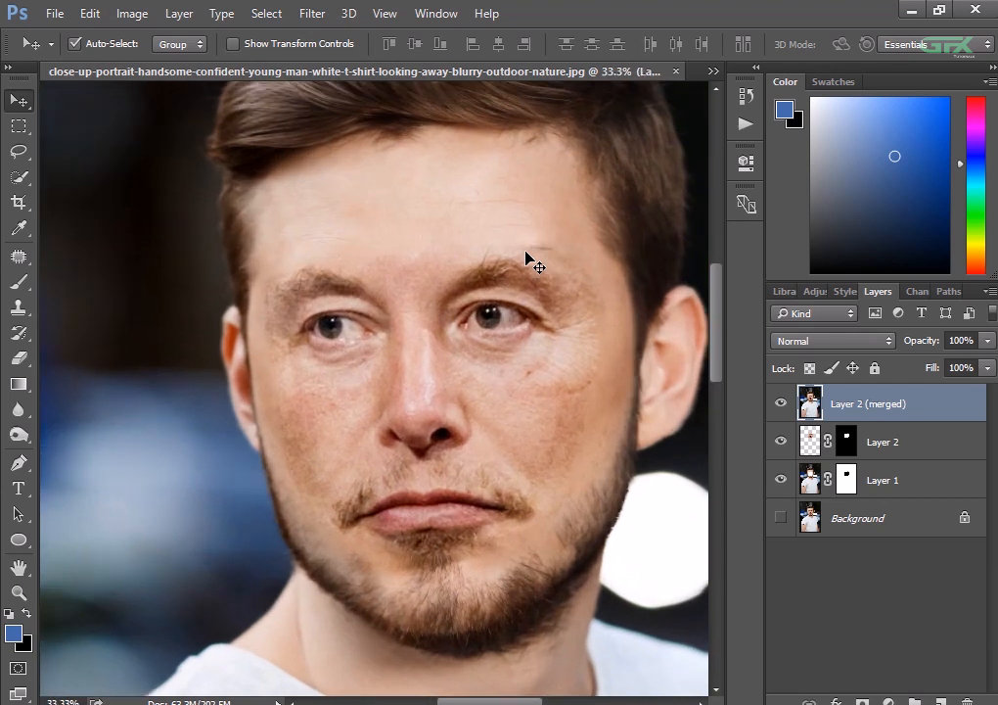
{"action": "key", "text": "ctrl+plus"}
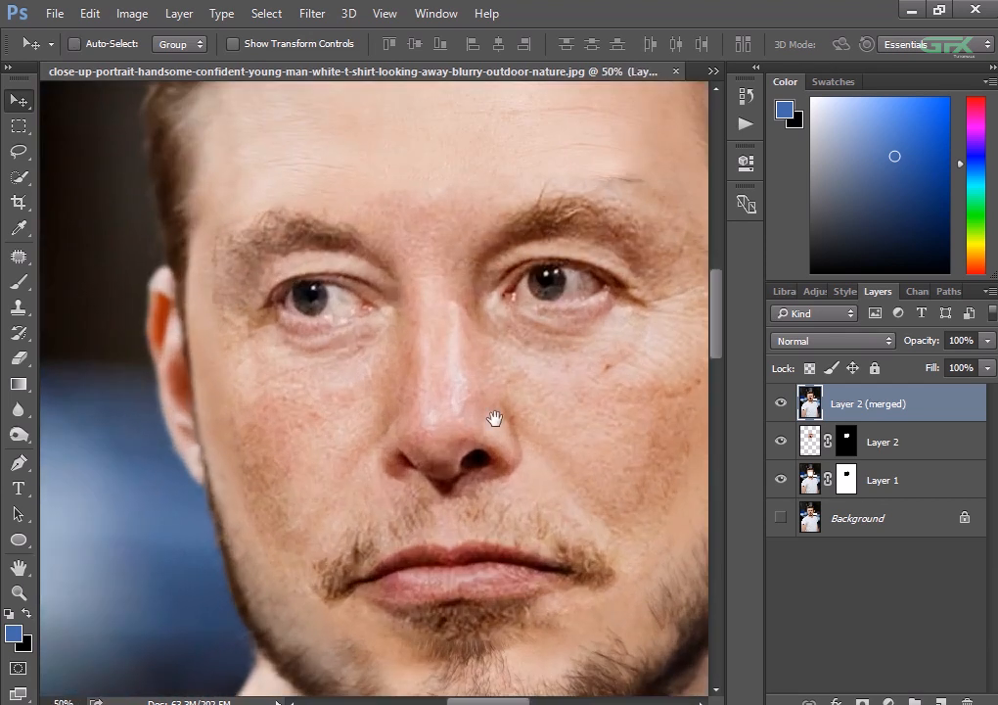
- Retouch the stray hair and skin marks above the right-hand eyebrow and around the temple and cheek with the Healing Brush
{"action": "left_click_drag", "start_coordinate": [494, 417], "coordinate": [339, 476]}
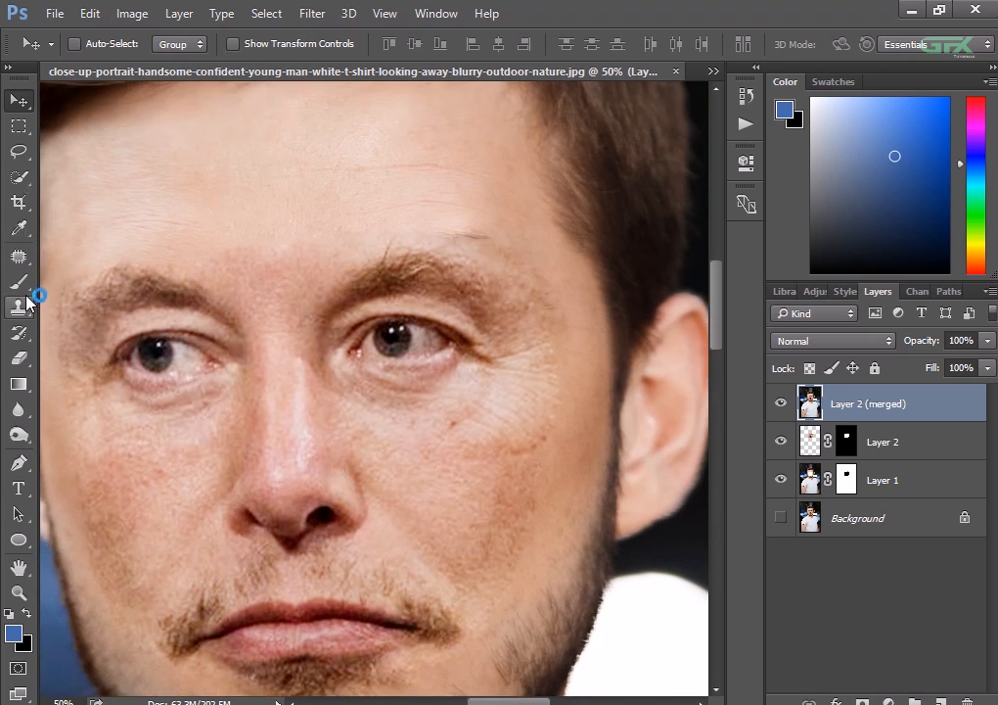
{"action": "left_click", "coordinate": [27, 263]}
{"action": "right_click", "coordinate": [30, 268]}
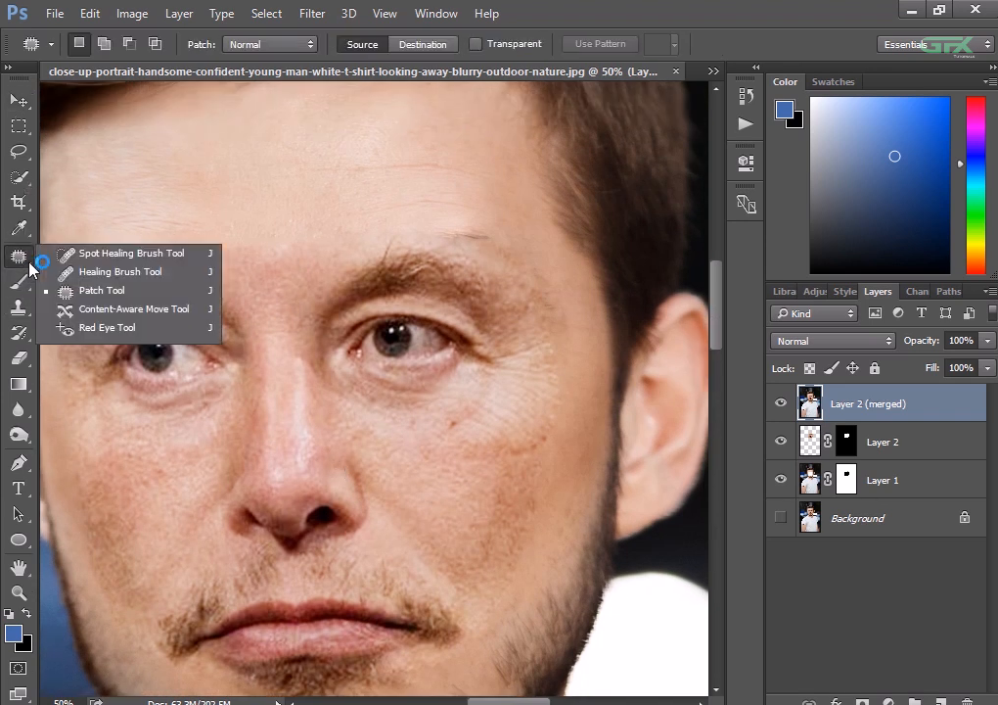
{"action": "left_click", "coordinate": [108, 273]}
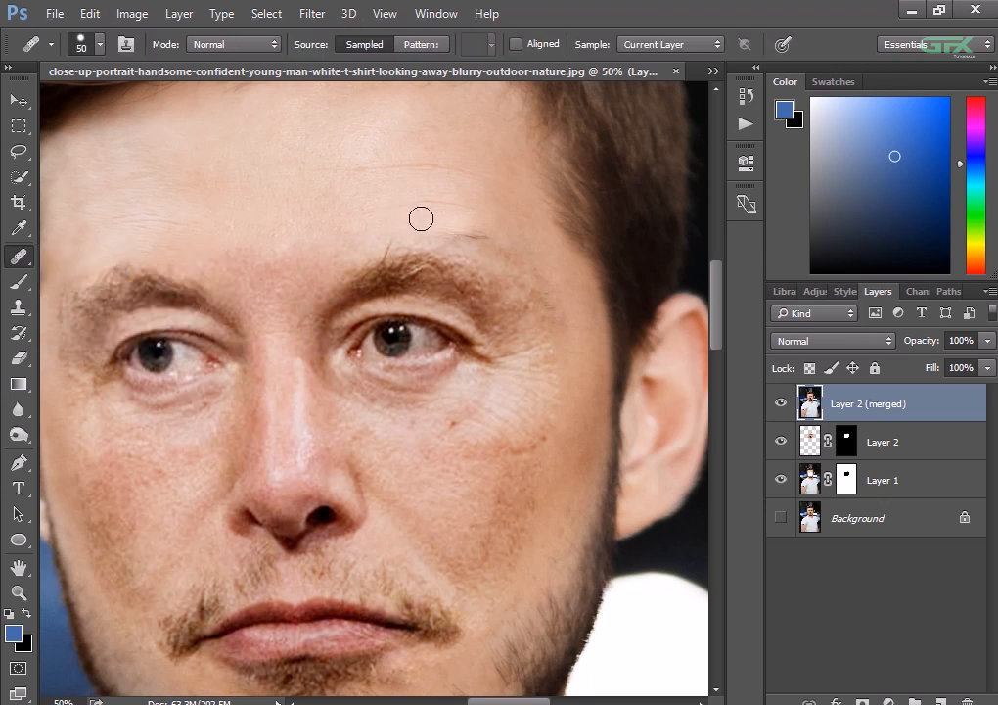
{"action": "left_click", "coordinate": [478, 240]}
{"action": "left_click", "coordinate": [515, 254]}
{"action": "left_click", "coordinate": [529, 261]}
{"action": "left_click", "coordinate": [573, 293]}
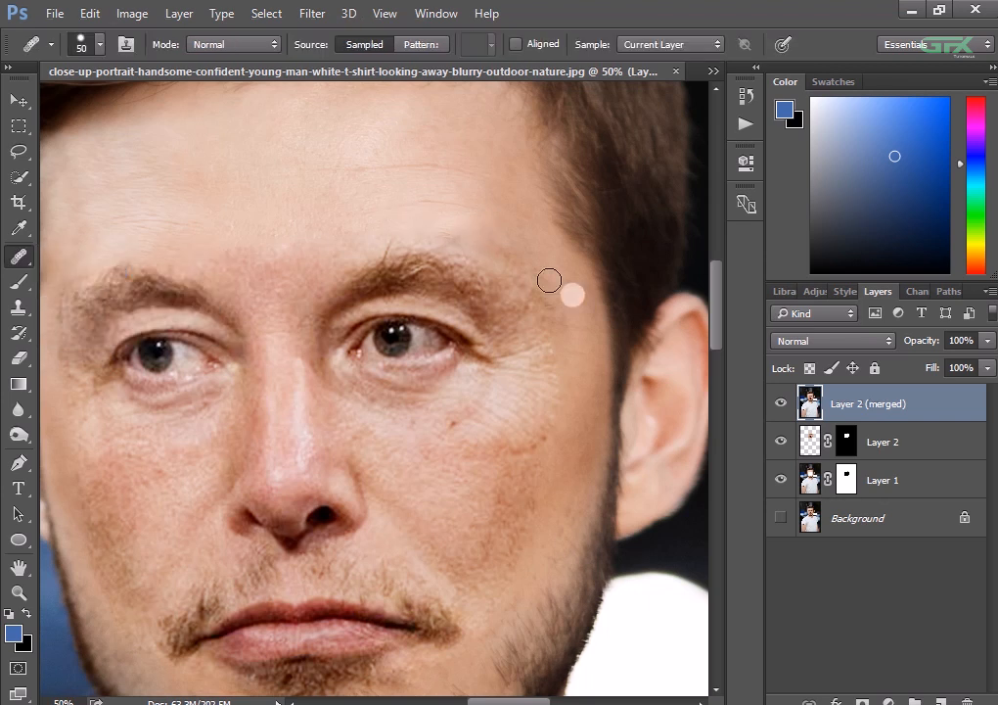
{"action": "left_click", "coordinate": [522, 262]}
{"action": "left_click", "coordinate": [494, 246]}
{"action": "left_click", "coordinate": [457, 236]}
{"action": "left_click", "coordinate": [572, 283]}
{"action": "left_click_drag", "start_coordinate": [548, 310], "coordinate": [565, 241]}
{"action": "left_click", "coordinate": [580, 376]}
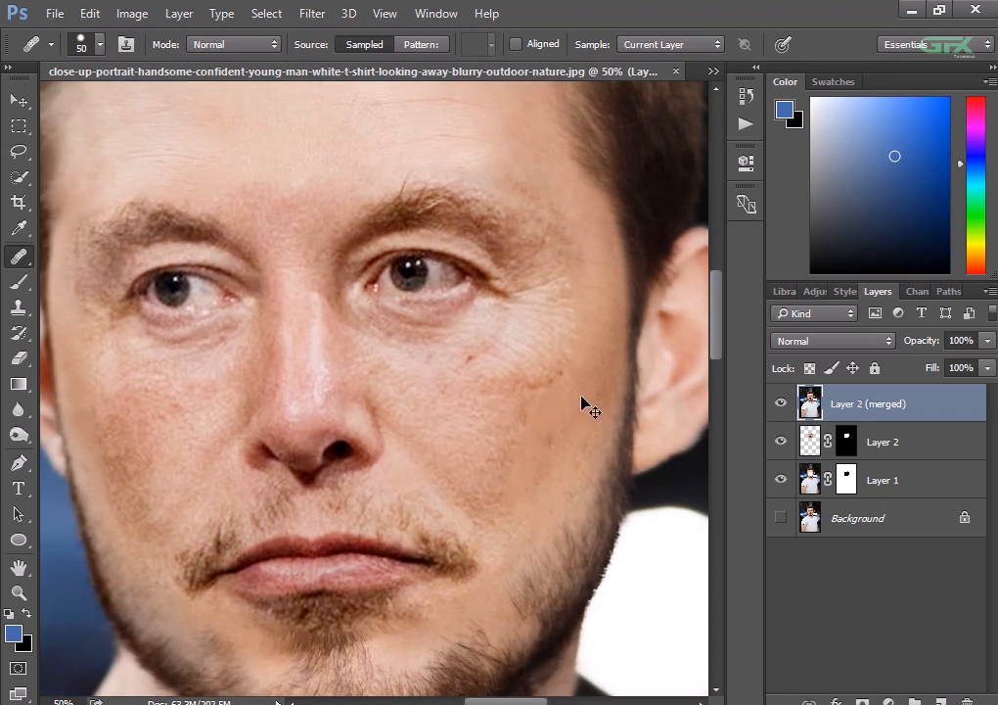
- Inspect the blended face close up and from a distance for remaining seams or blemishes
{"action": "key", "text": "ctrl+minus"}
{"action": "key", "text": "ctrl+plus"}
{"action": "key", "text": "ctrl+minus"}
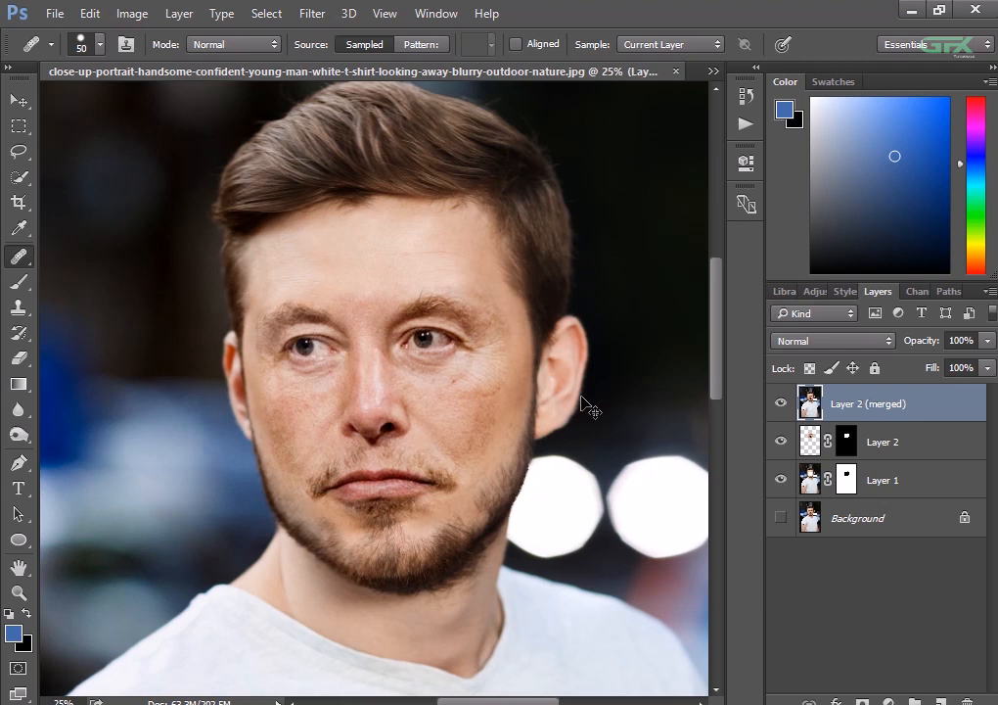
{"action": "key", "text": "ctrl+plus"}
{"action": "key", "text": "ctrl+plus"}
{"action": "key", "text": "ctrl+minus"}
{"action": "key", "text": "ctrl+minus"}
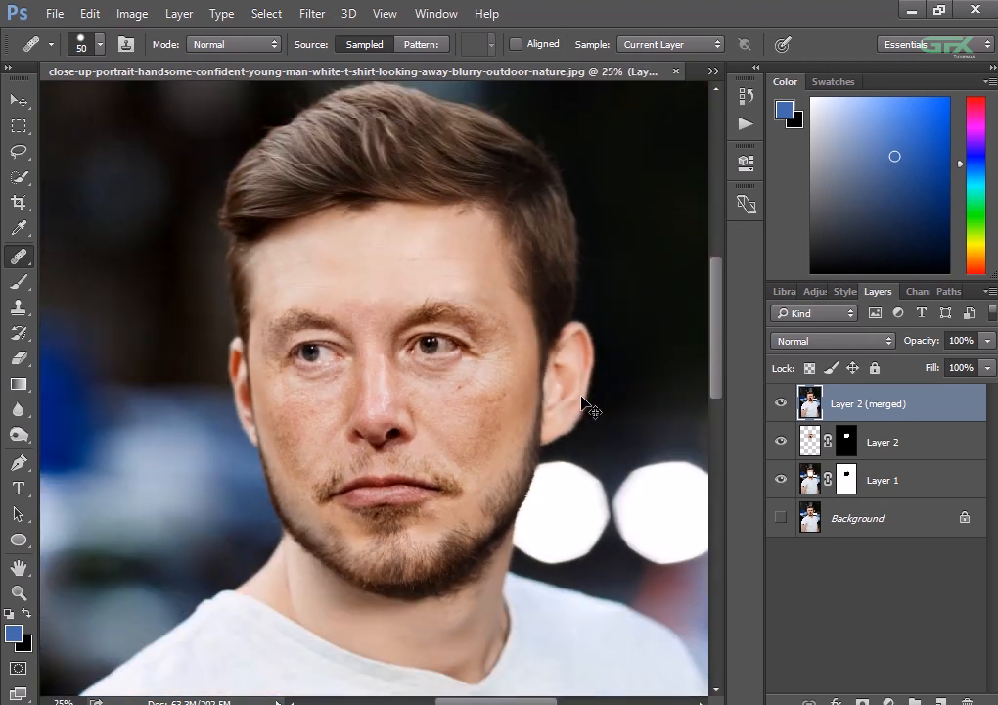
{"action": "key", "text": "ctrl+minus"}
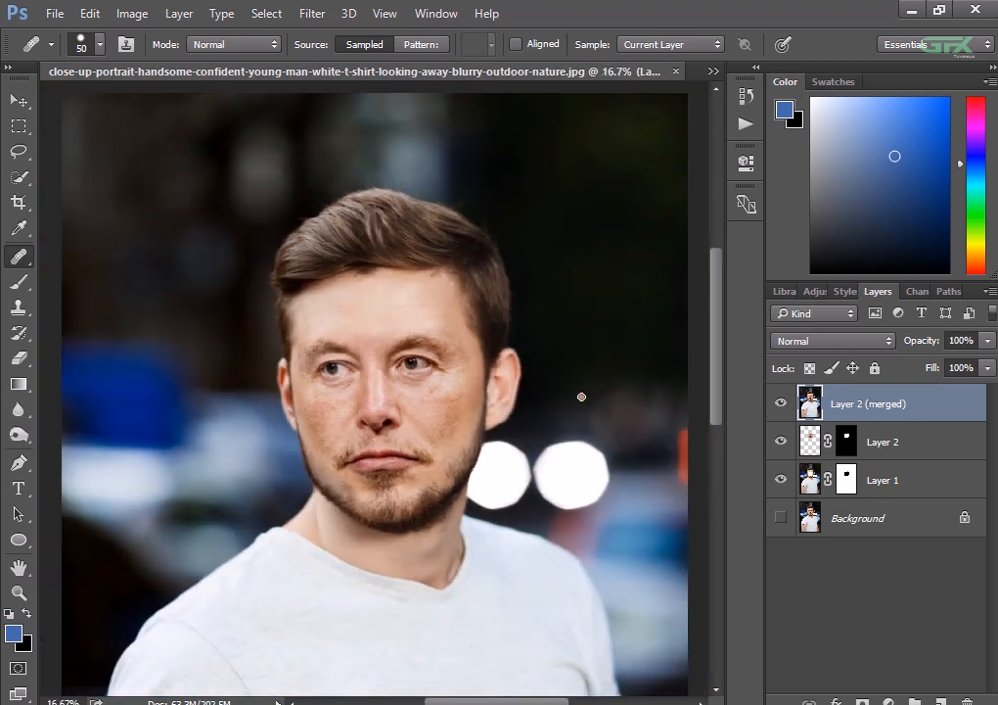
{"action": "key", "text": "ctrl+plus"}
{"action": "key", "text": "ctrl+plus"}
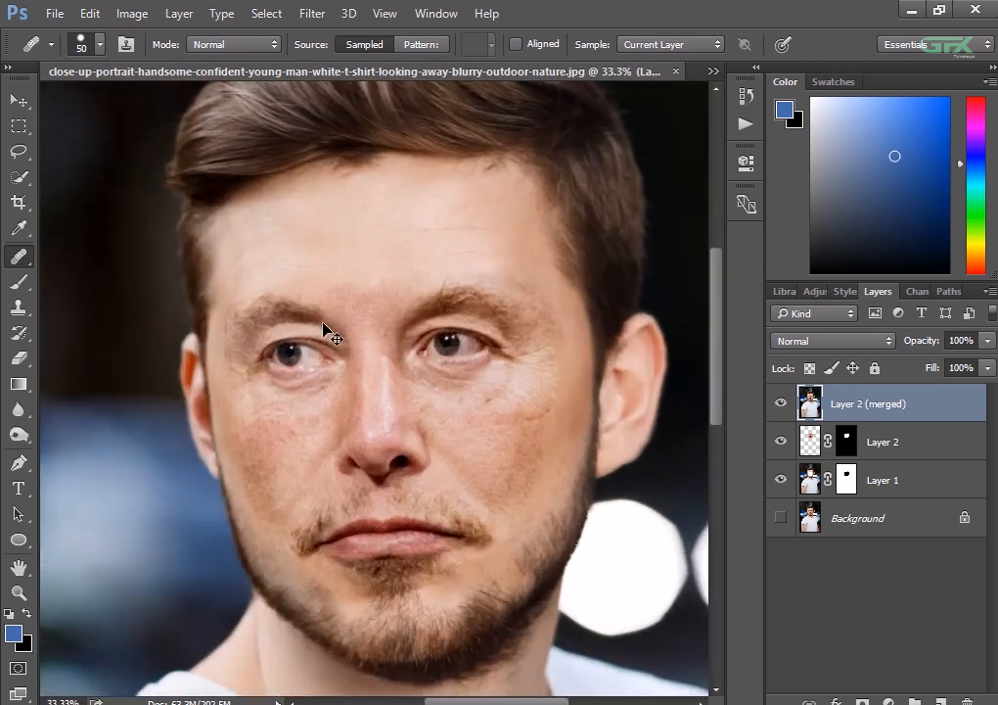
- Heal the skin at the left-hand edge of the forehead and temple, beside the hairline
{"action": "key", "text": "space"}
{"action": "left_click_drag", "start_coordinate": [323, 326], "coordinate": [443, 335]}
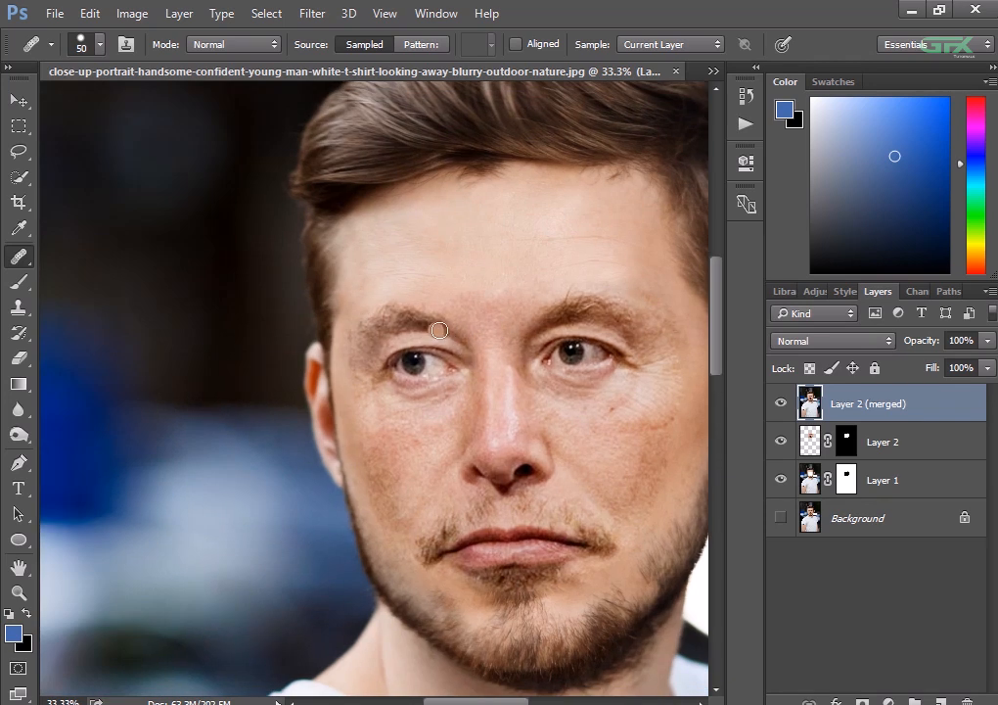
{"action": "left_click", "coordinate": [363, 292], "text": "alt"}
{"action": "left_click", "coordinate": [345, 341]}
- Merge Layer 2 (merged), Layer 2 and Layer 1 into a single layer, and make the Background layer visible
{"action": "key", "text": "ctrl+minus"}
{"action": "key", "text": "ctrl+minus"}
{"action": "key", "text": "ctrl+minus"}
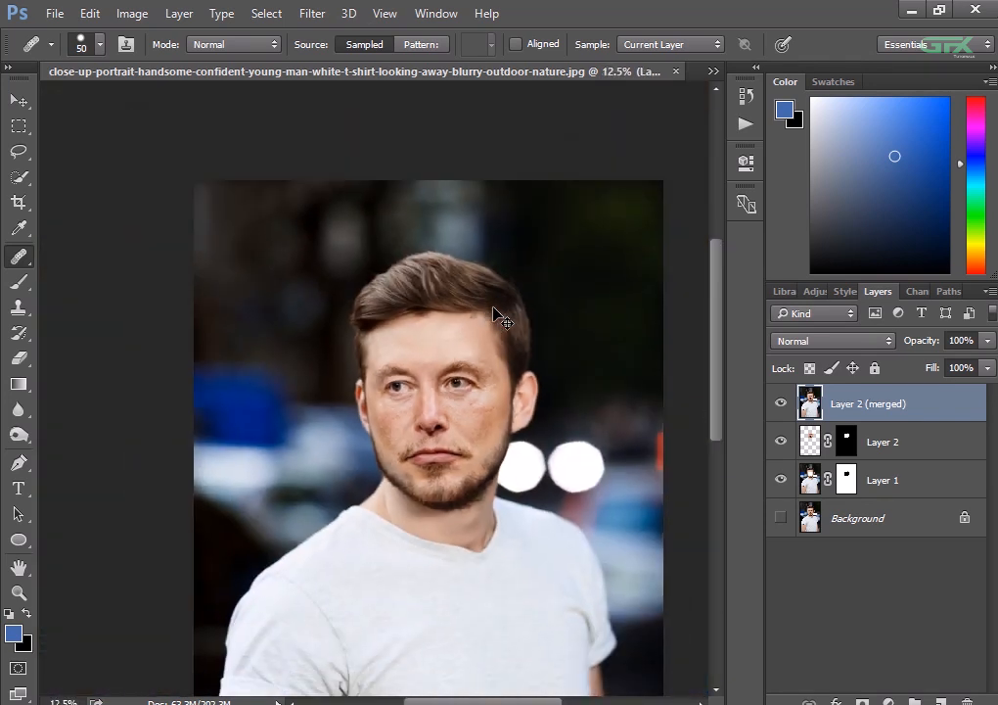
{"action": "key", "text": "ctrl+minus"}
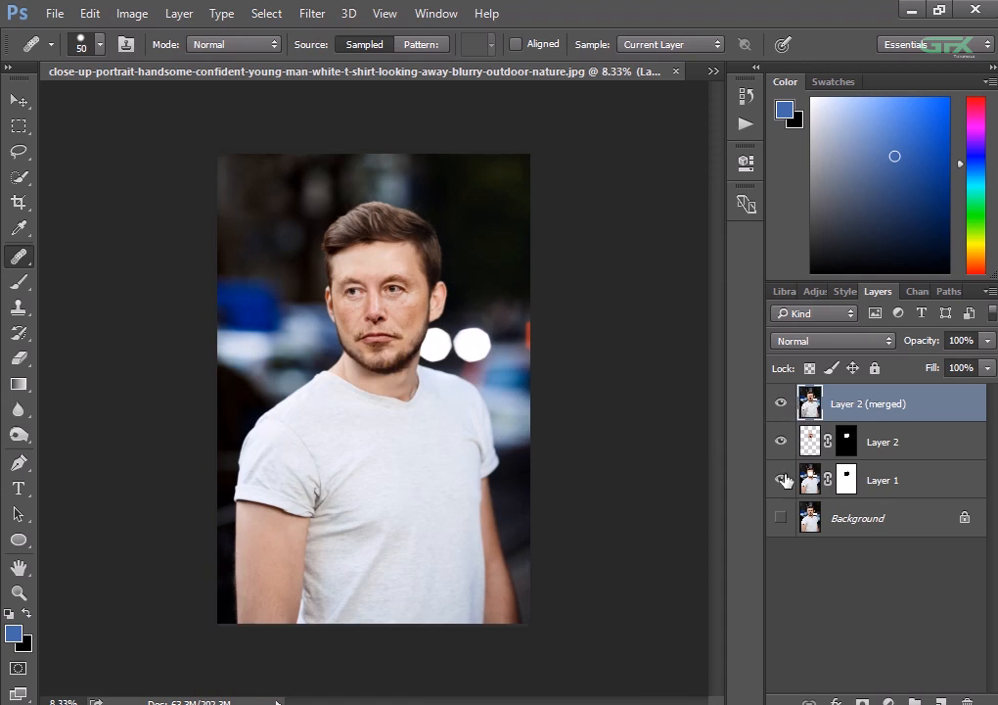
{"action": "left_click", "coordinate": [906, 445]}
{"action": "left_click", "coordinate": [901, 477], "text": "ctrl"}
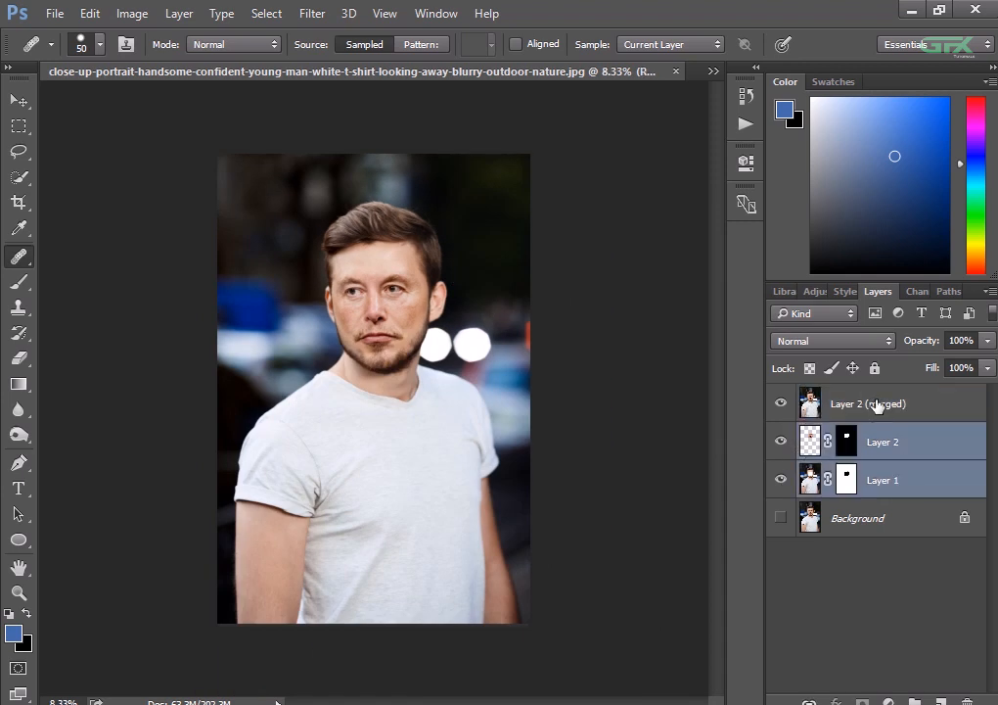
{"action": "left_click", "coordinate": [876, 405], "text": "ctrl"}
{"action": "right_click", "coordinate": [876, 405]}
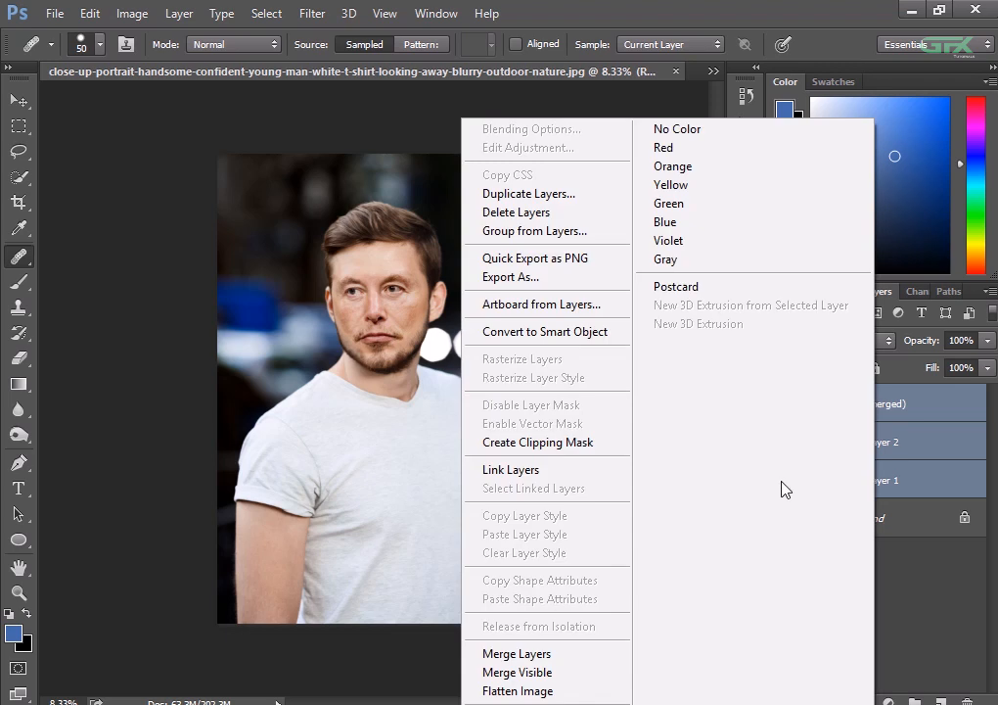
{"action": "left_click", "coordinate": [562, 653]}
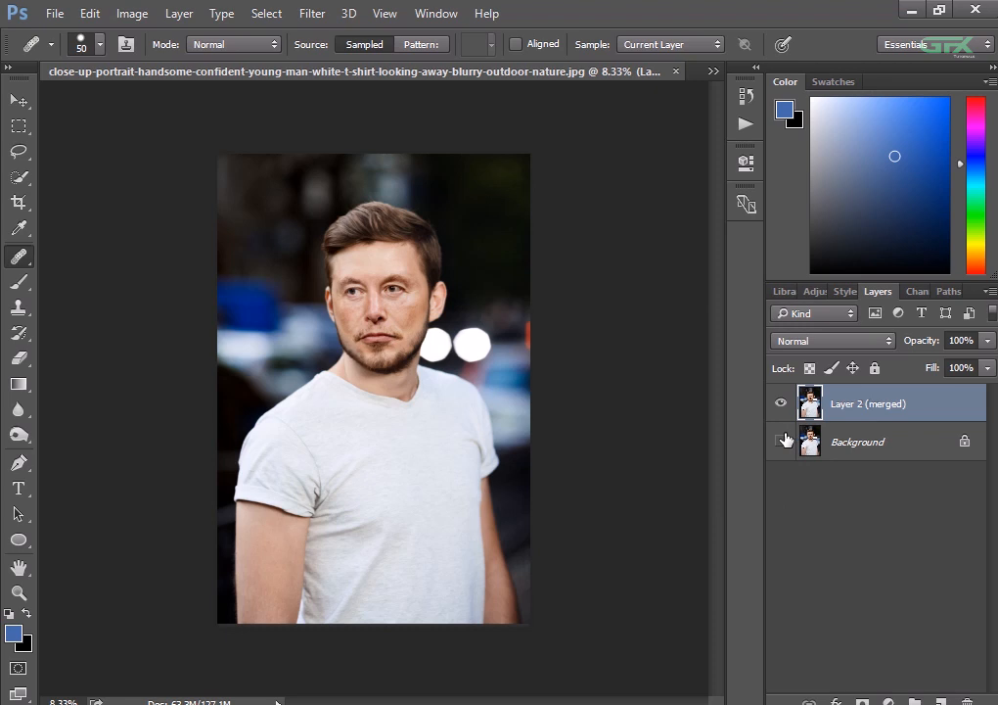
{"action": "left_click", "coordinate": [784, 441]}
- Compare the face swap with the original portrait by toggling the merged layer's visibility at different magnifications
{"action": "key", "text": "ctrl+plus"}
{"action": "key", "text": "ctrl+plus"}
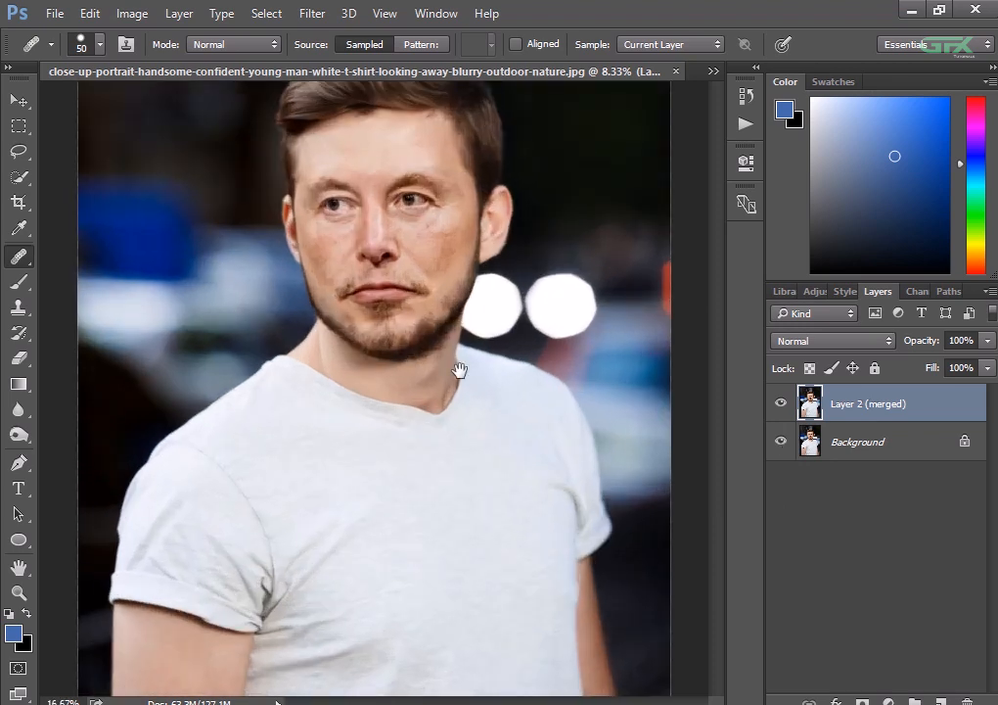
{"action": "left_click_drag", "start_coordinate": [458, 366], "coordinate": [449, 479]}
{"action": "left_click", "coordinate": [781, 407]}
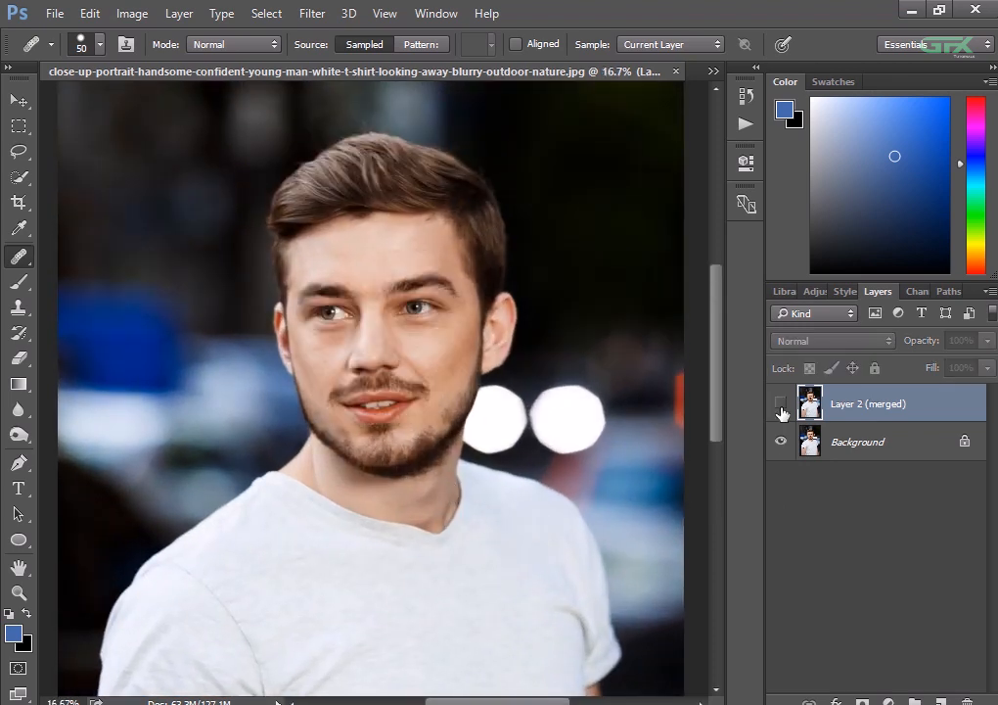
{"action": "left_click", "coordinate": [781, 408]}
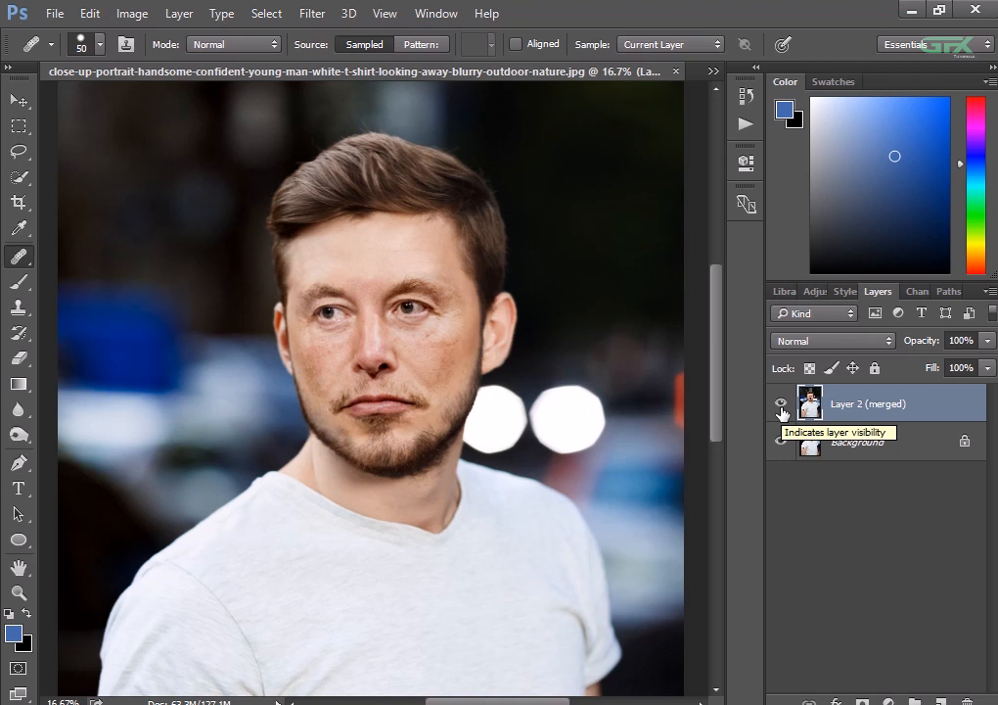
{"action": "left_click", "coordinate": [781, 405]}
{"action": "left_click", "coordinate": [781, 407]}
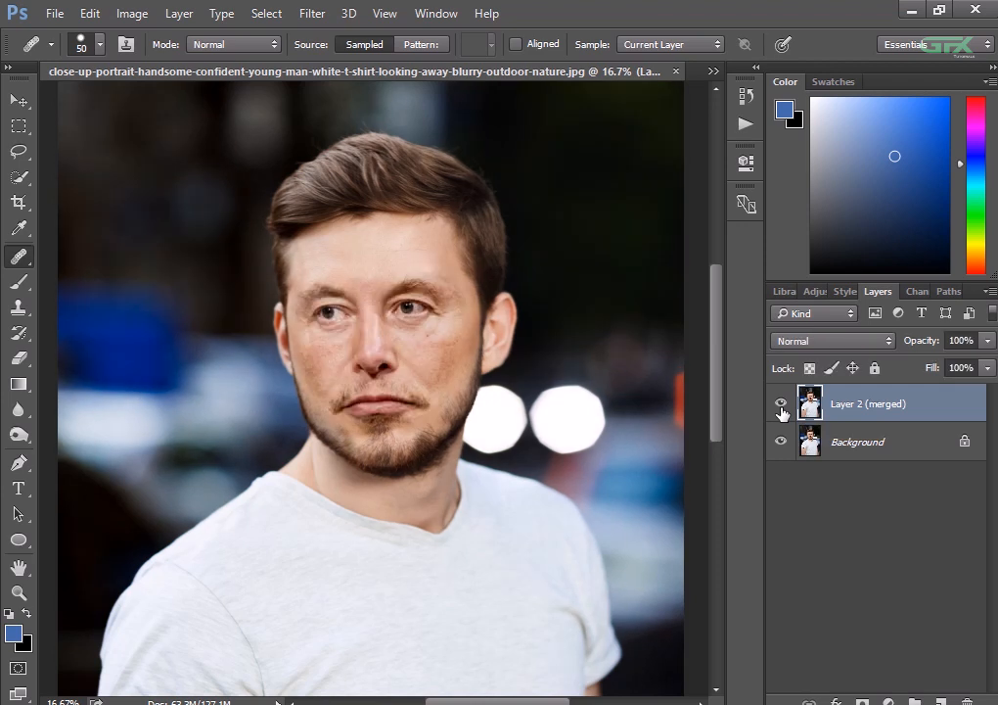
{"action": "key", "text": "ctrl+plus"}
{"action": "key", "text": "ctrl+plus"}
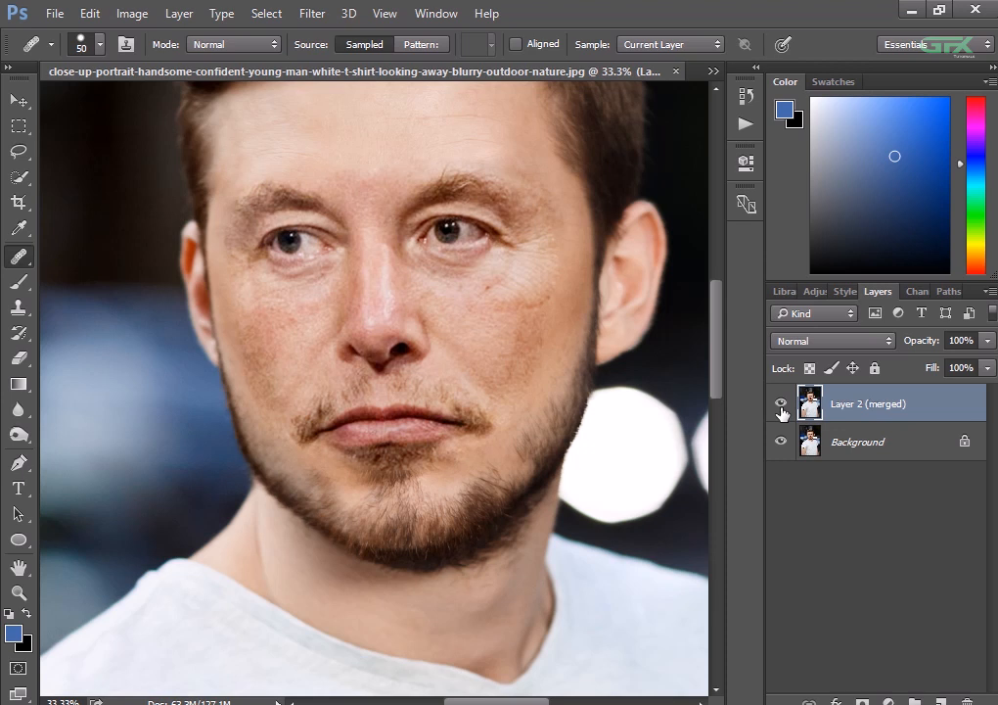
{"action": "left_click", "coordinate": [781, 406]}
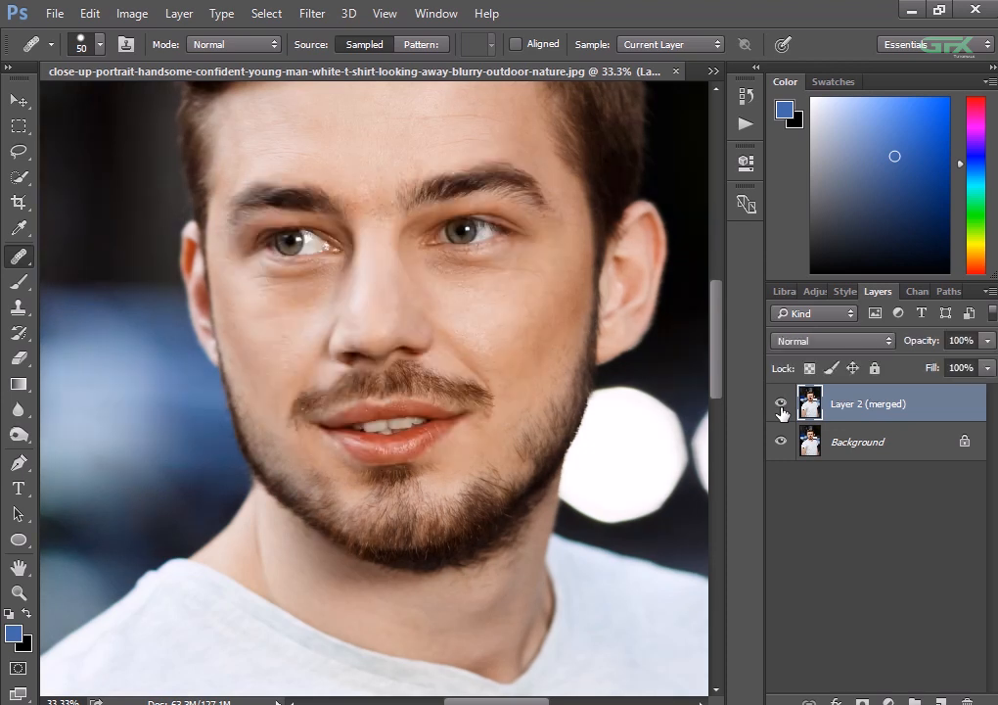
{"action": "left_click", "coordinate": [781, 405]}
{"action": "key", "text": "ctrl+minus"}
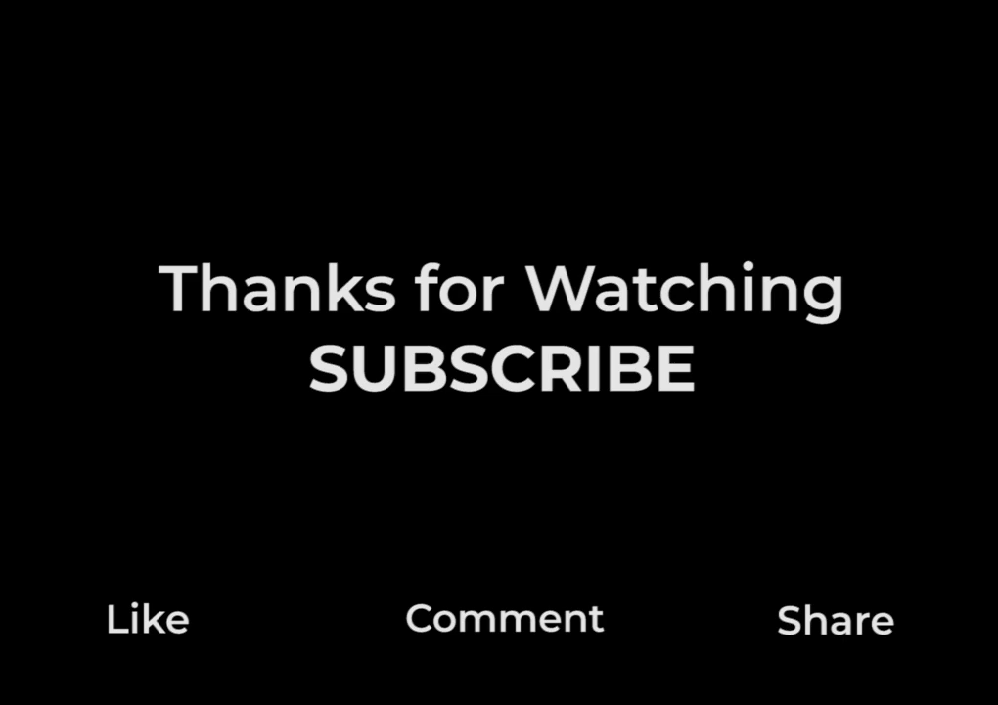